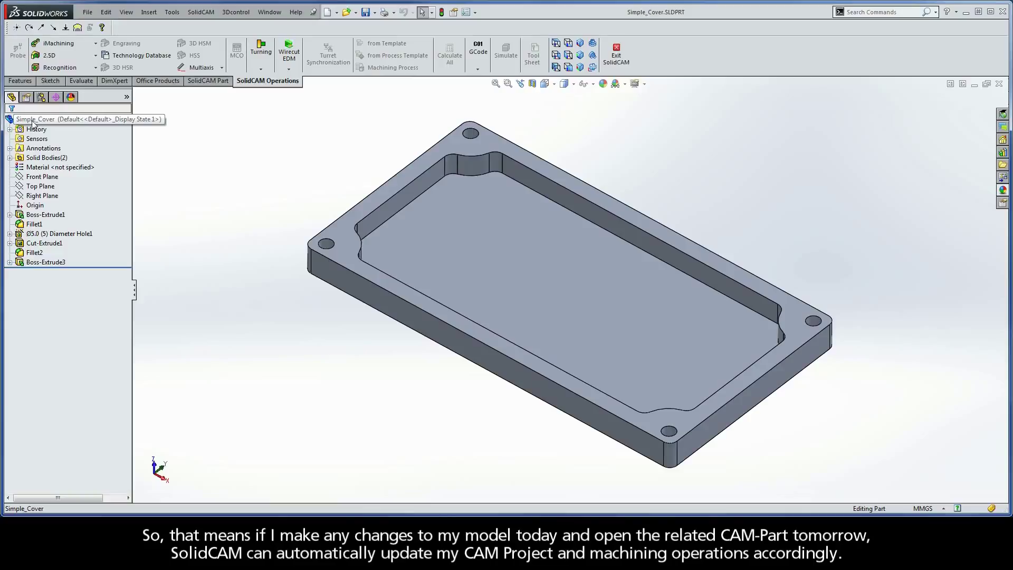
- Create an internal metric milling CAM-Part named Simple_Cover_Milling from the current model
left_click(32, 122)
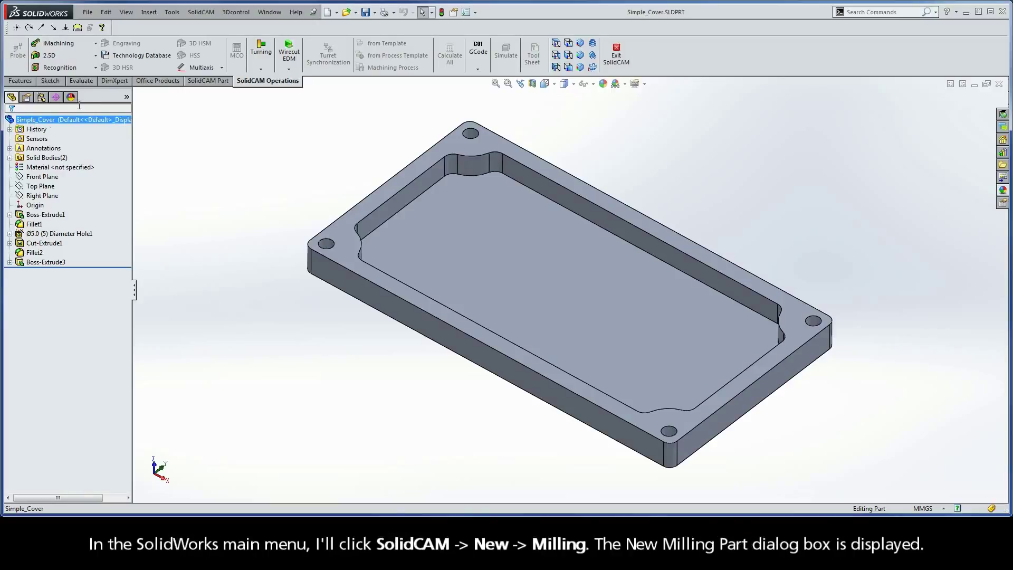
left_click(199, 12)
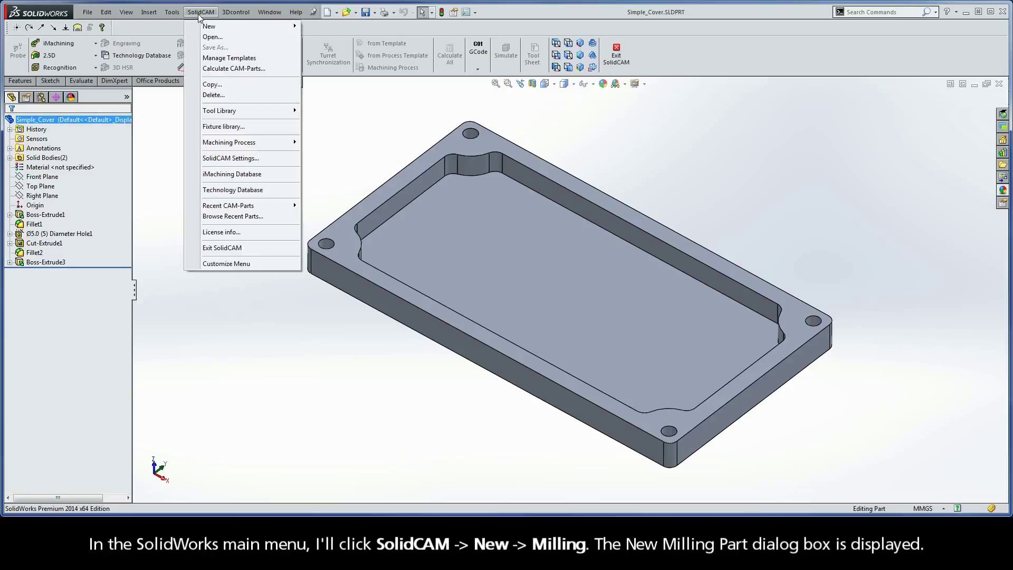
mouse_move(274, 25)
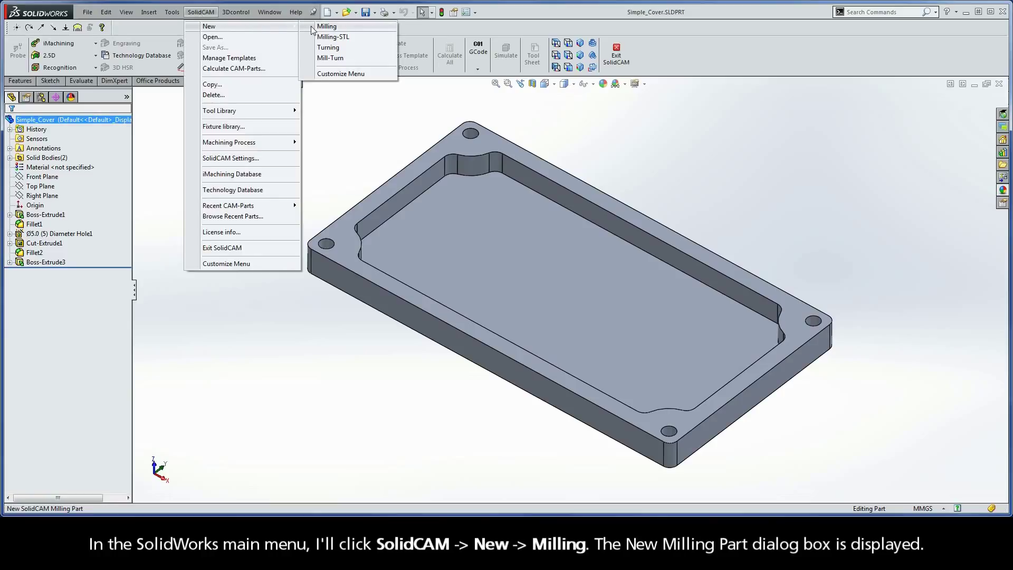
left_click(338, 27)
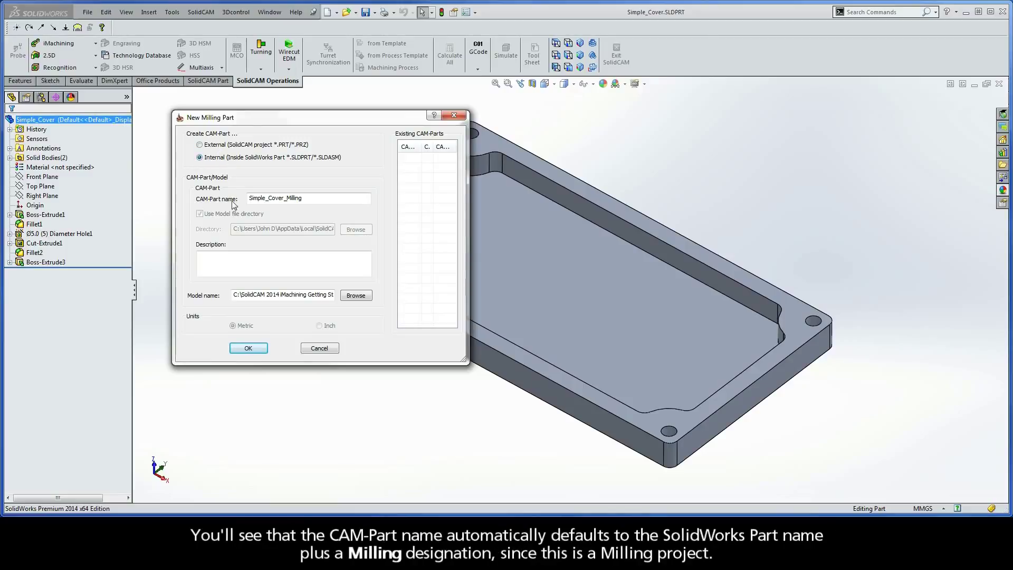
left_click_drag(249, 199, 307, 201)
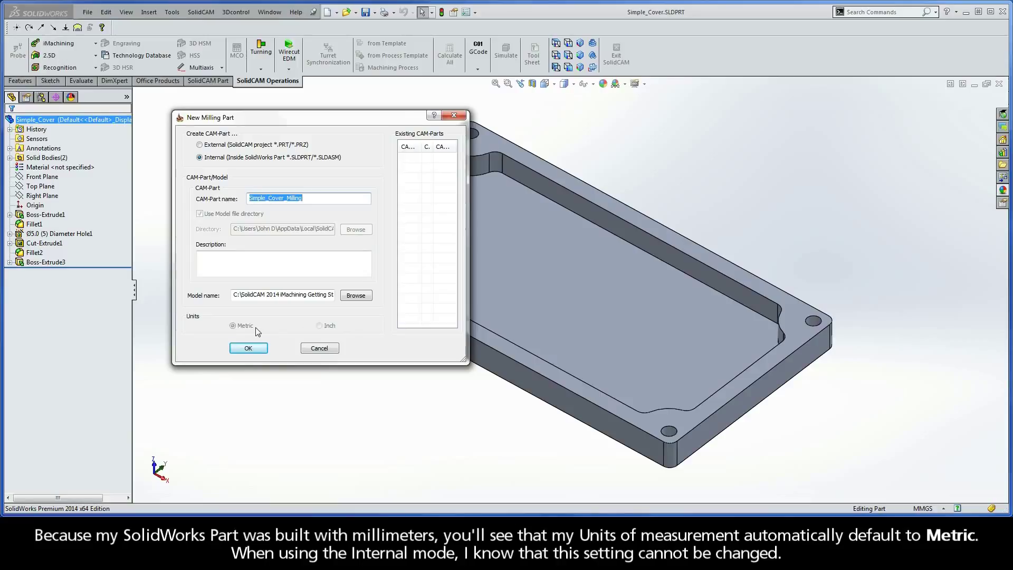
left_click(249, 349)
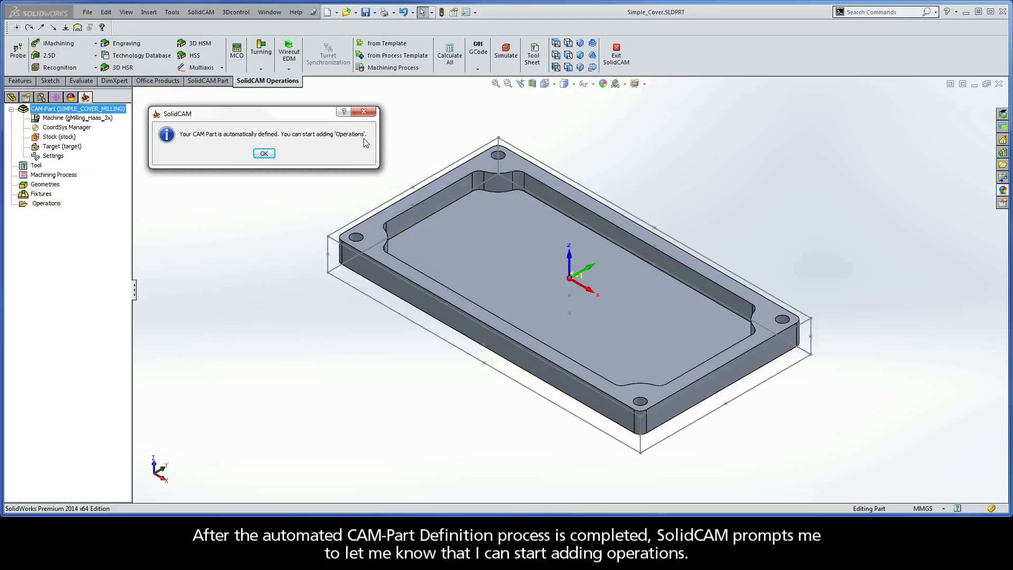
left_click(264, 153)
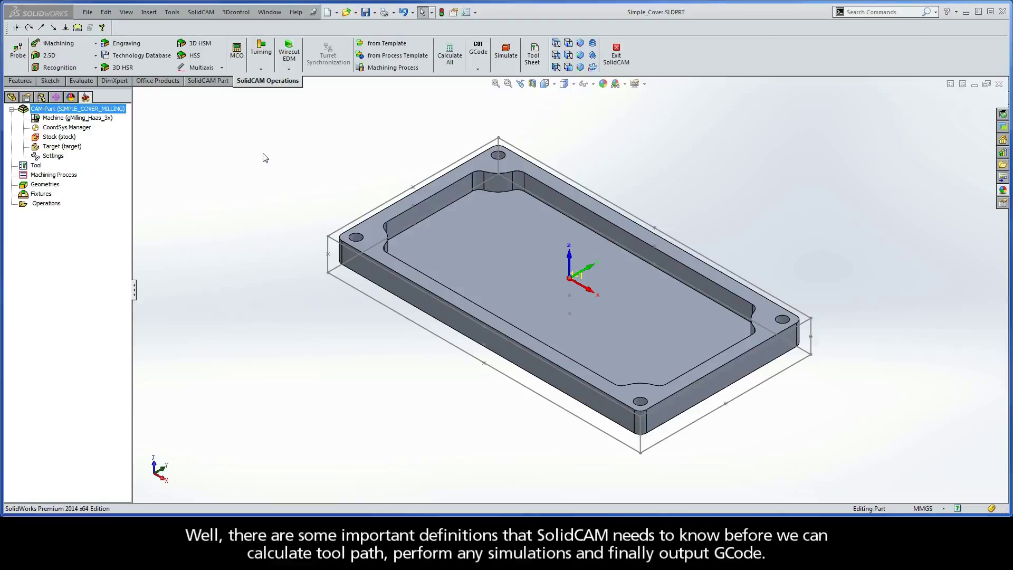
left_click(66, 118)
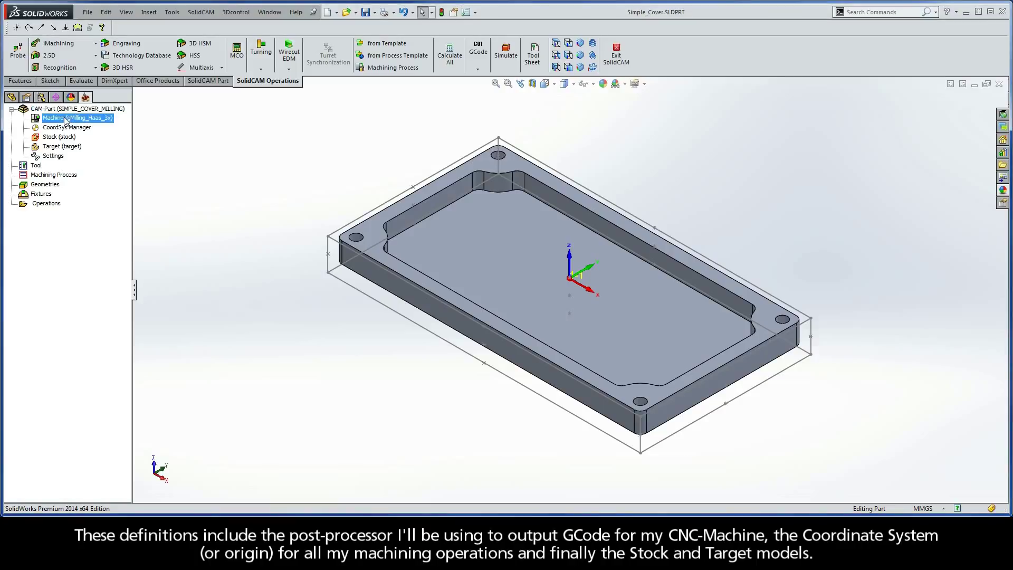
left_click(68, 128)
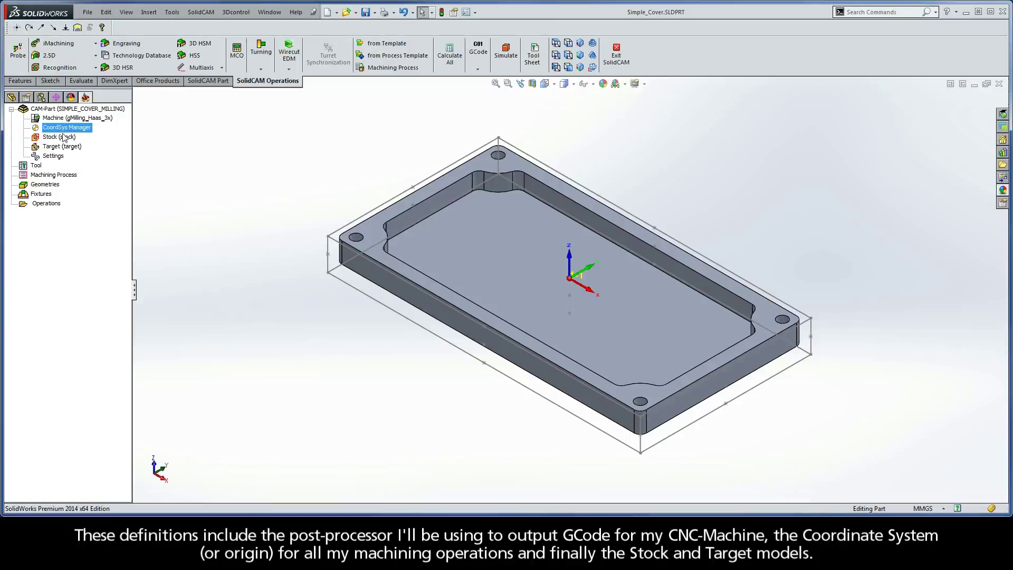
left_click(61, 138)
left_click(63, 148)
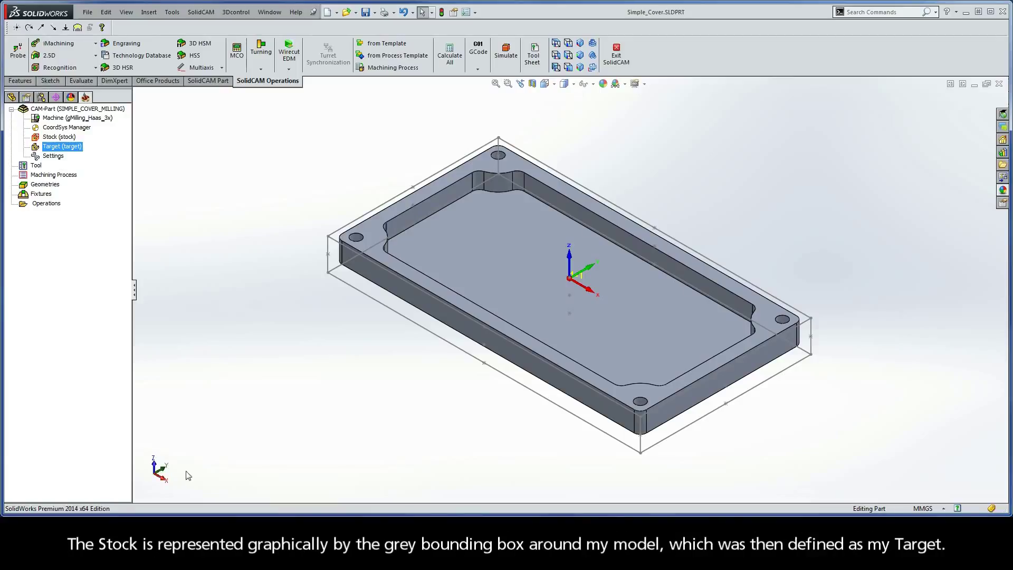
left_click(375, 231)
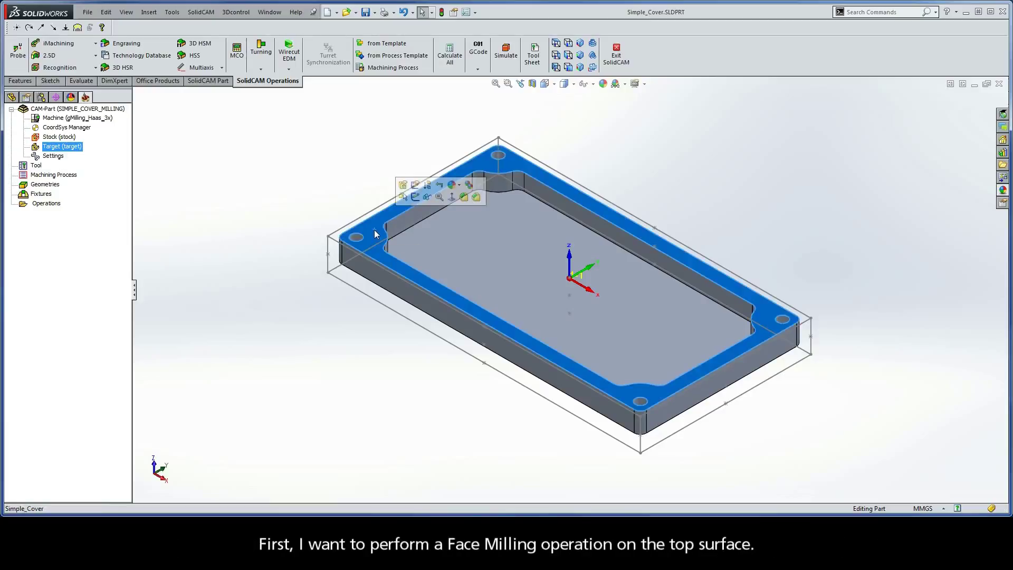
left_click(150, 236)
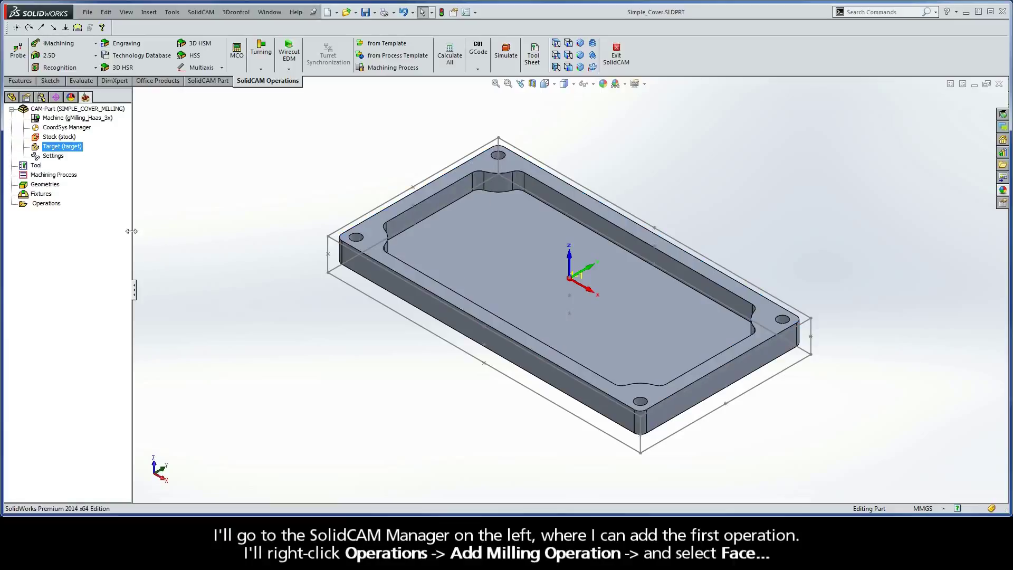
- Add a Face milling operation and define its geometry from the target model as a box named facemill
right_click(47, 203)
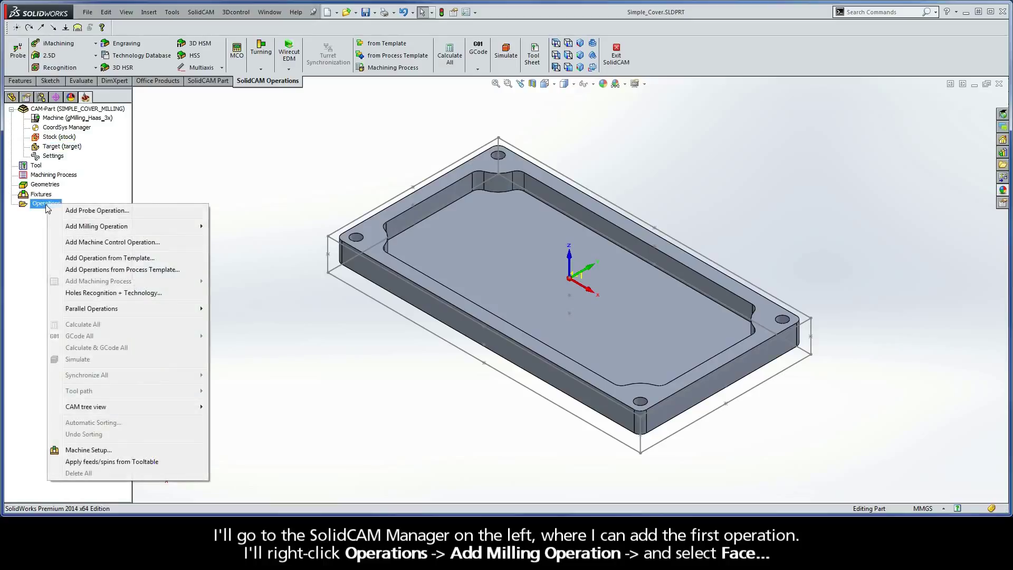
mouse_move(63, 227)
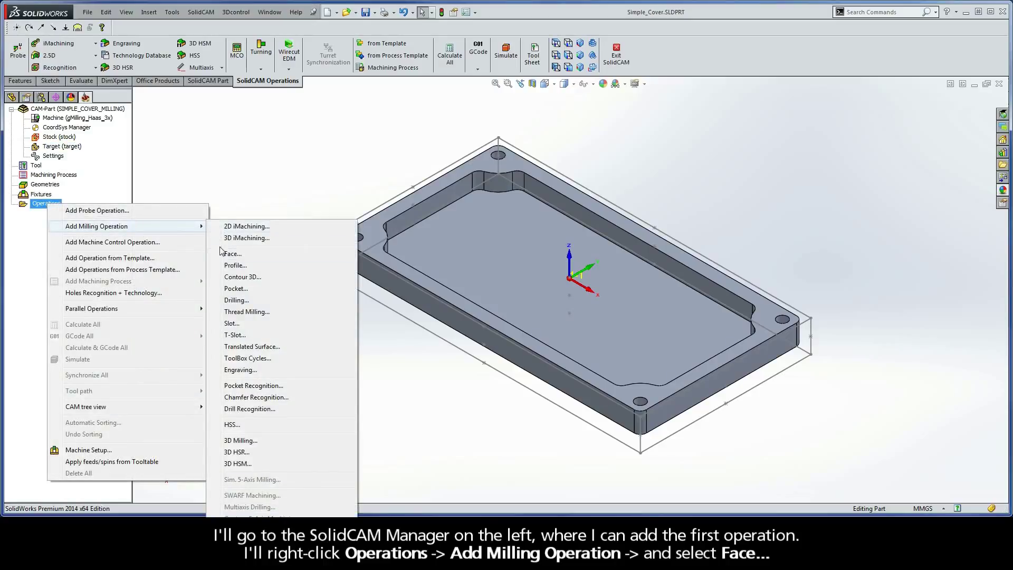
left_click(239, 255)
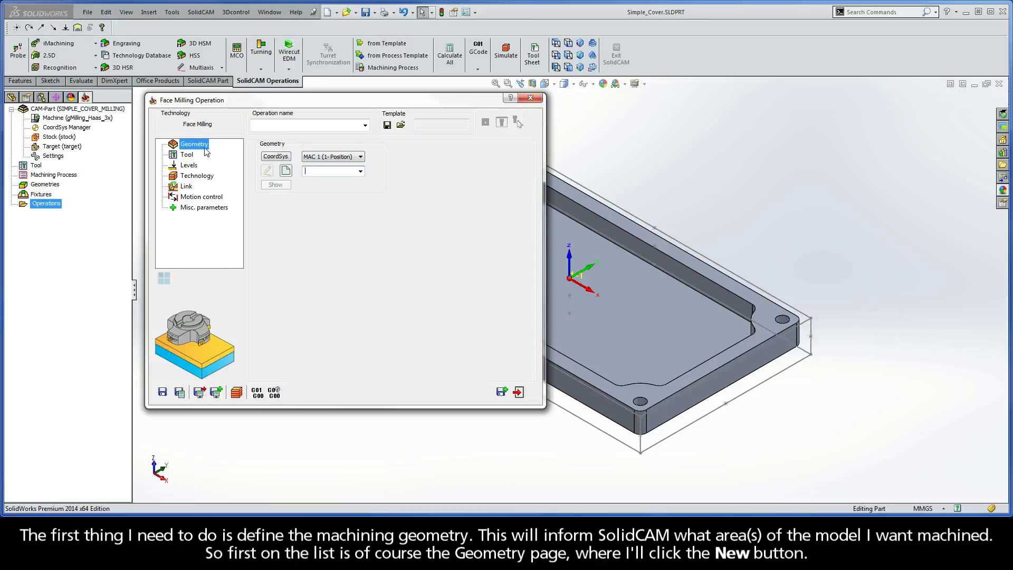
left_click(286, 170)
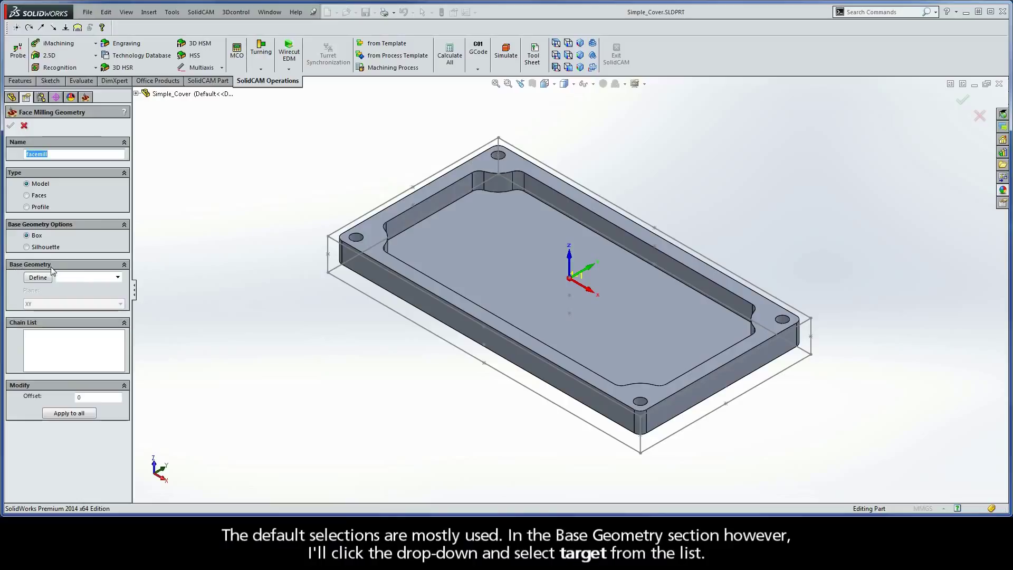
left_click(117, 277)
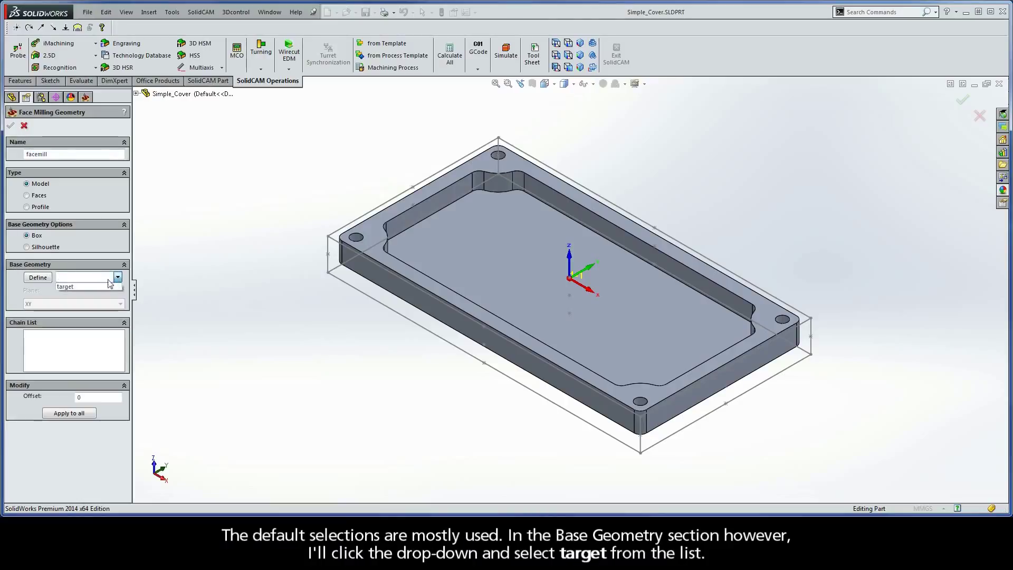
left_click(78, 286)
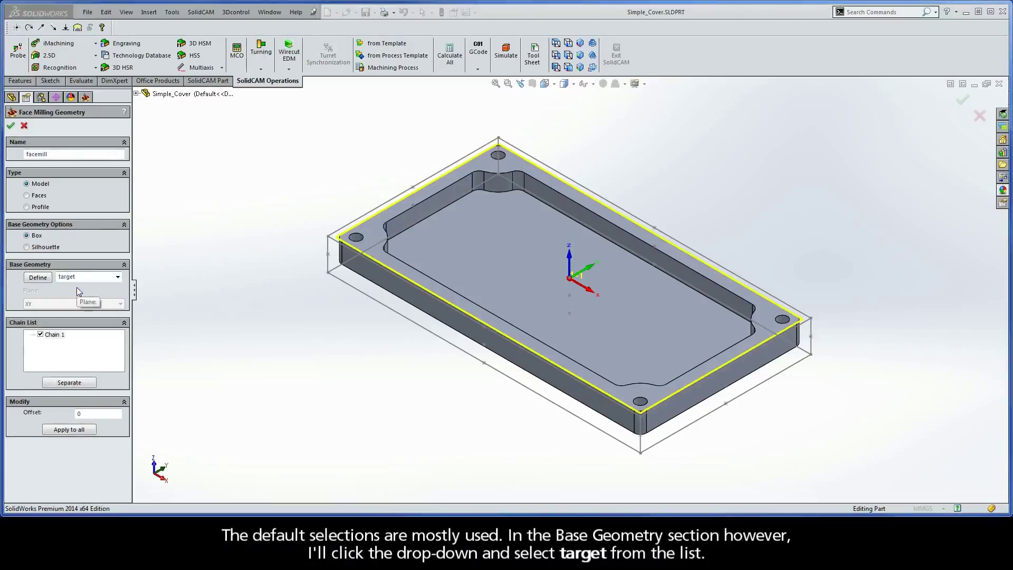
left_click(11, 126)
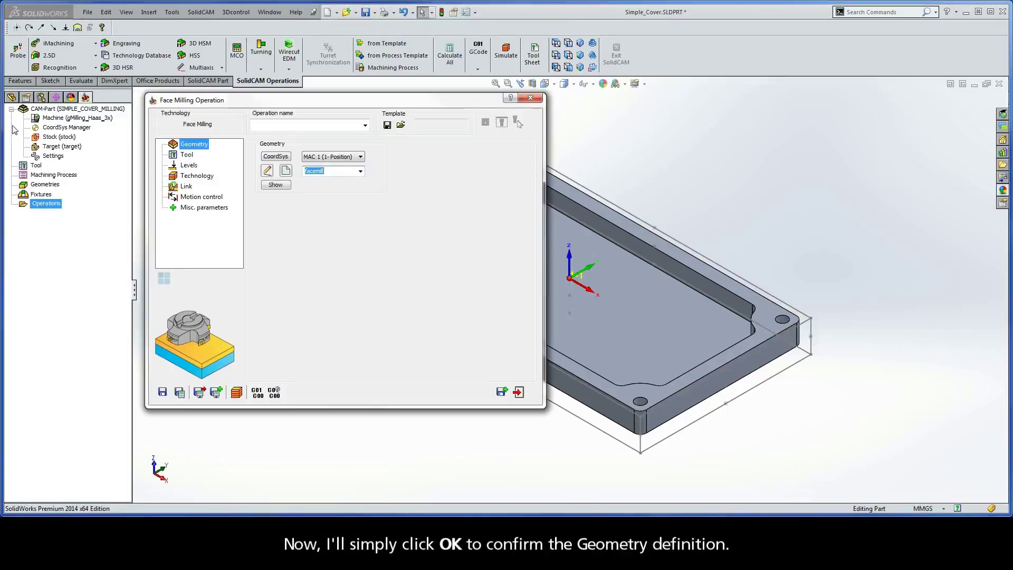
- Import all tools from the Intro_SolidCAM_Tools library and assign the face mill, tool 1, to the operation
left_click(187, 155)
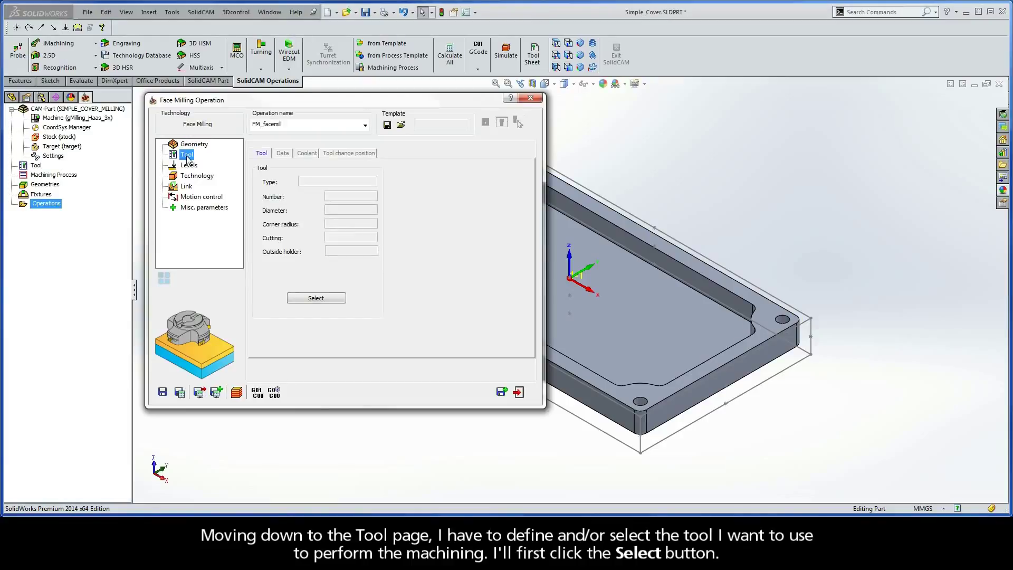
left_click(316, 298)
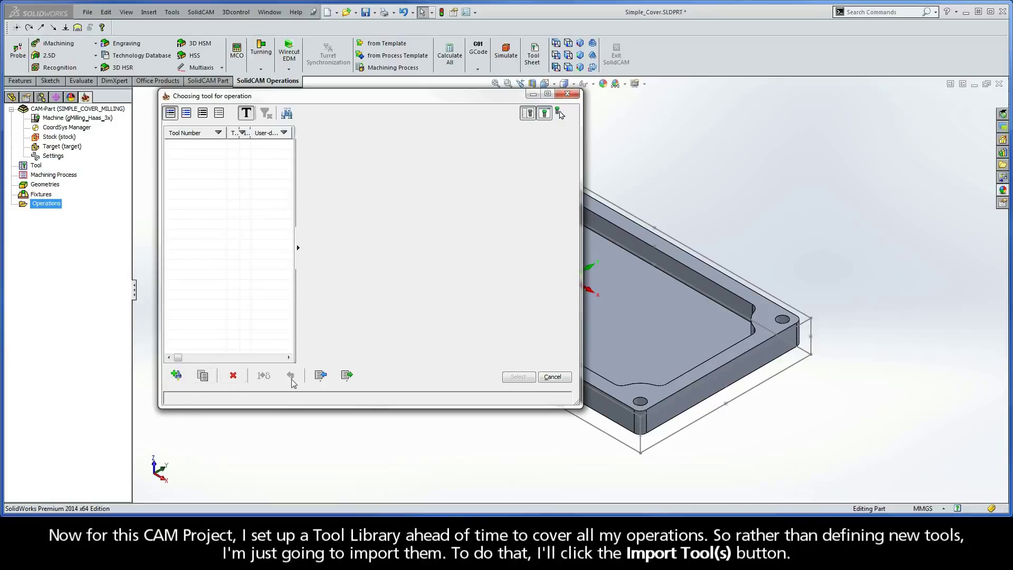
left_click(321, 376)
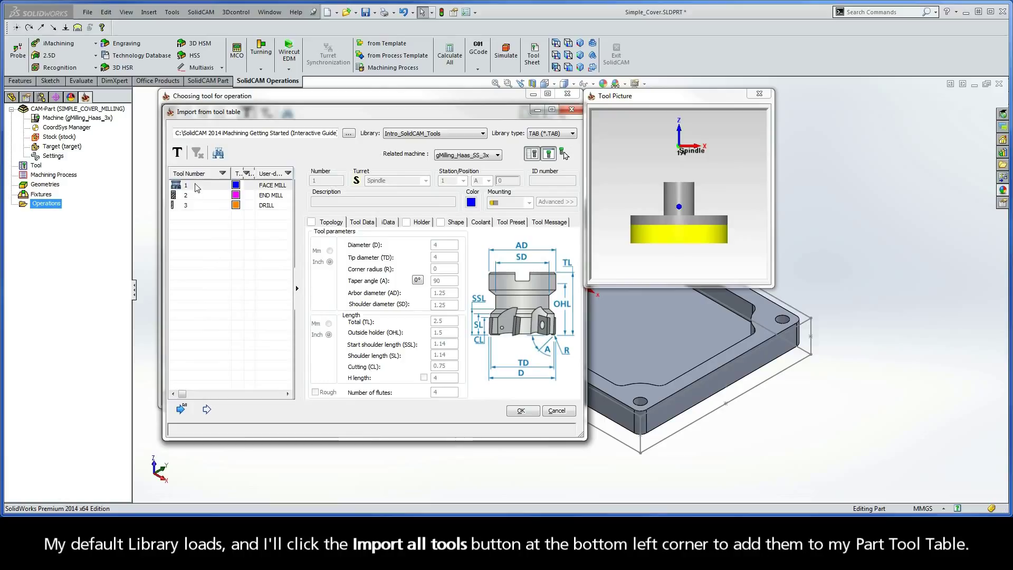
left_click(180, 408)
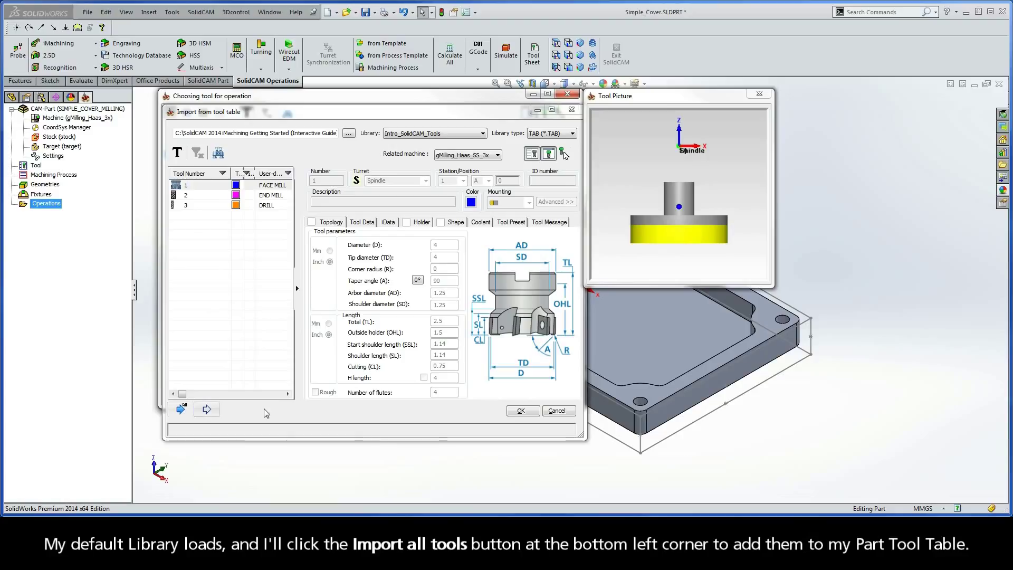
left_click(521, 411)
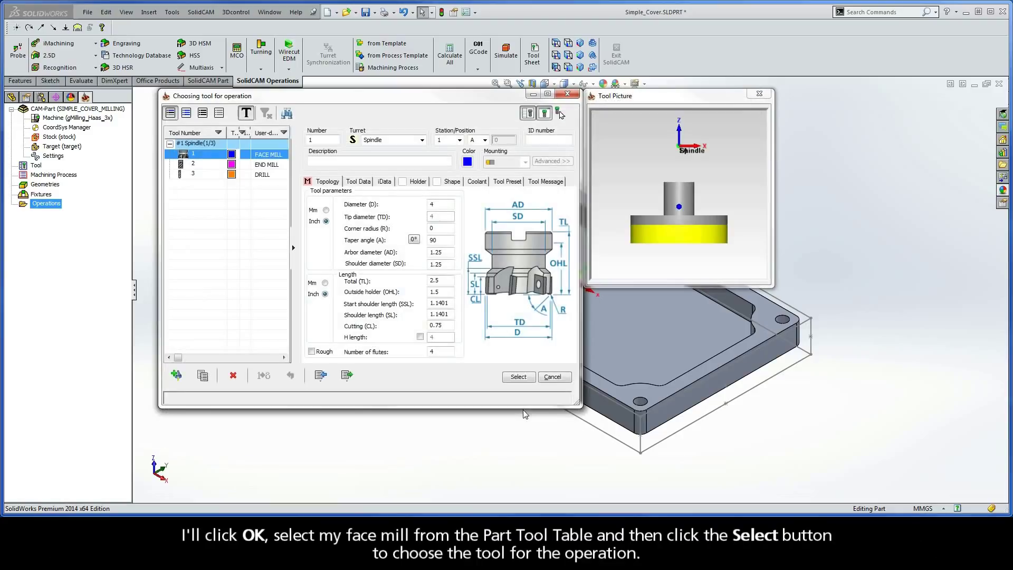
left_click(219, 156)
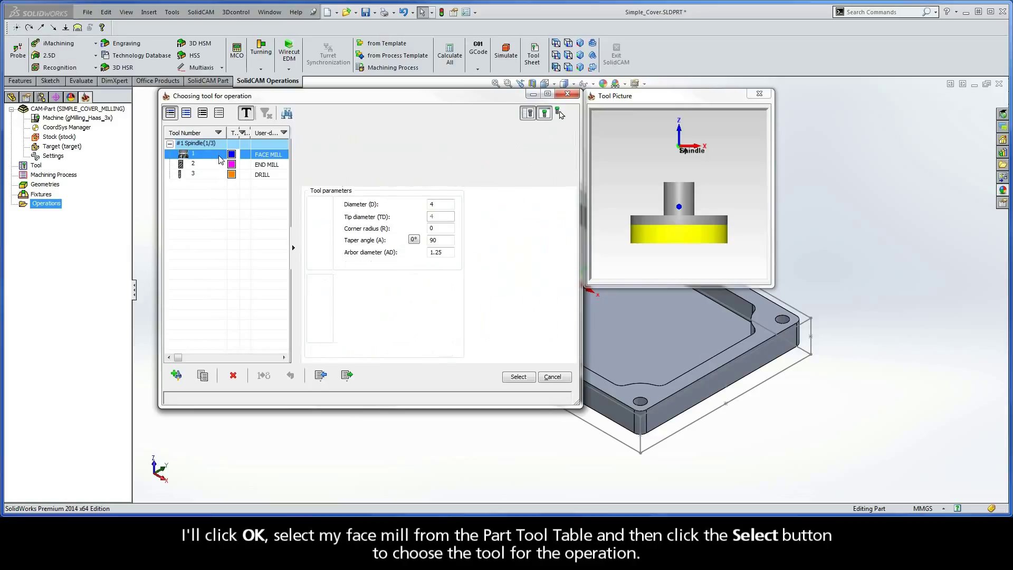
left_click(519, 377)
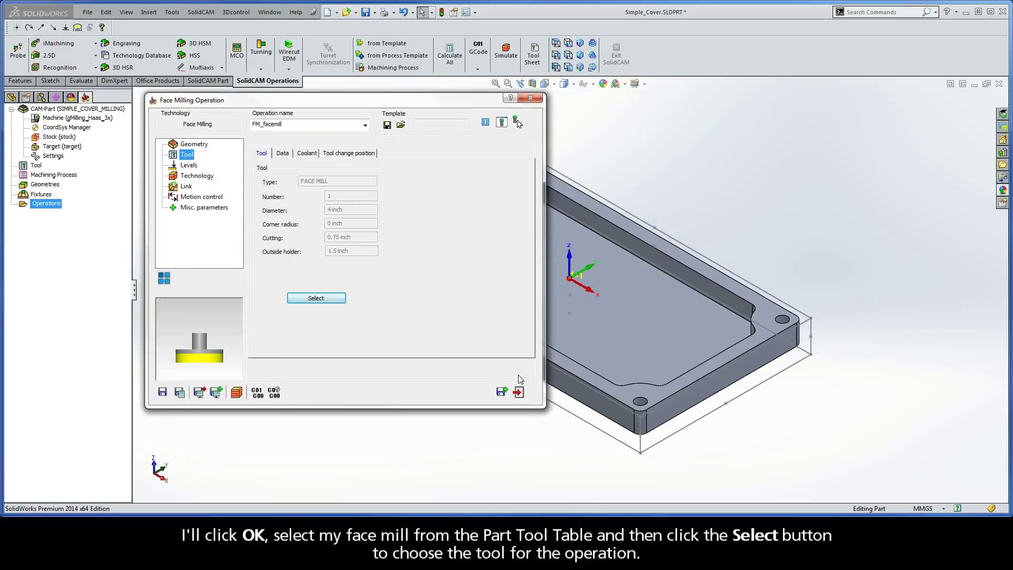
- Set the upper level from a top corner of the stock box and the face depth from the target model's top face
left_click(189, 165)
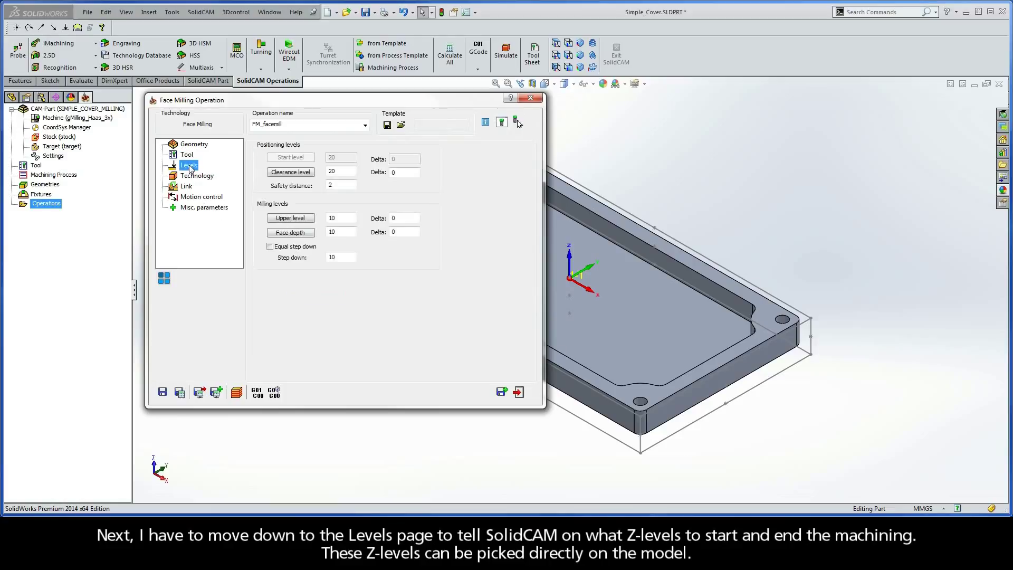
left_click(290, 218)
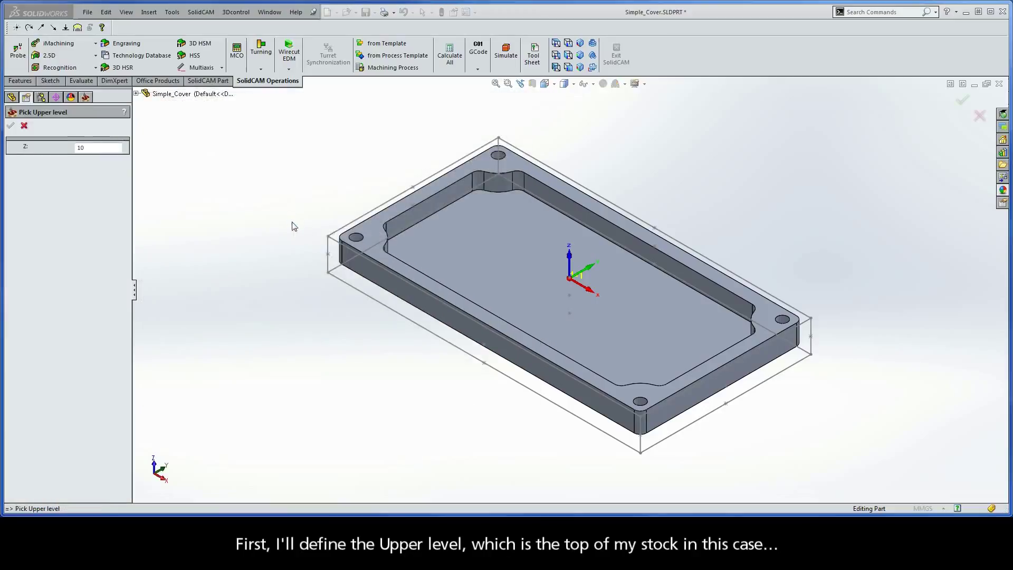
left_click(327, 236)
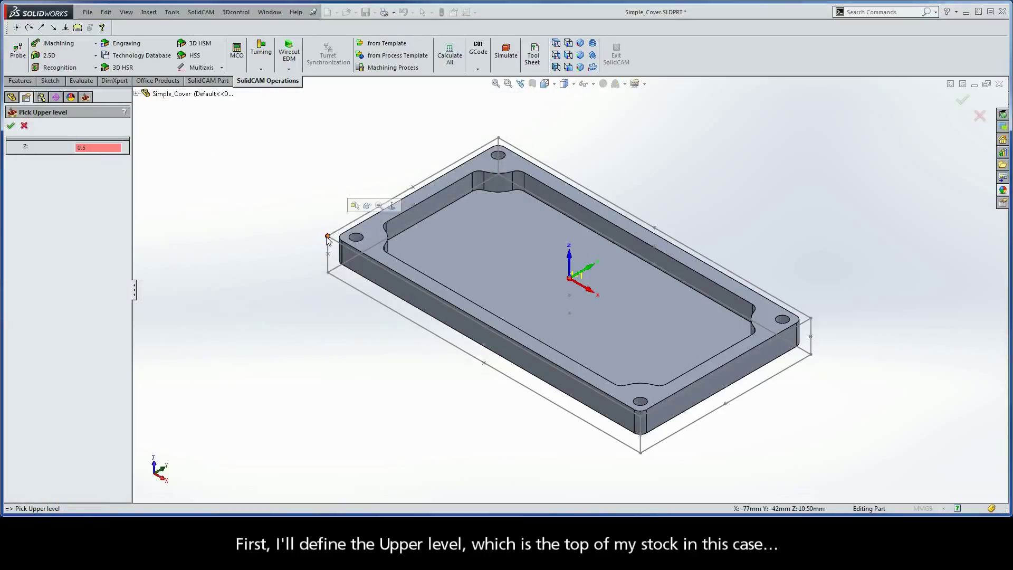
left_click(10, 126)
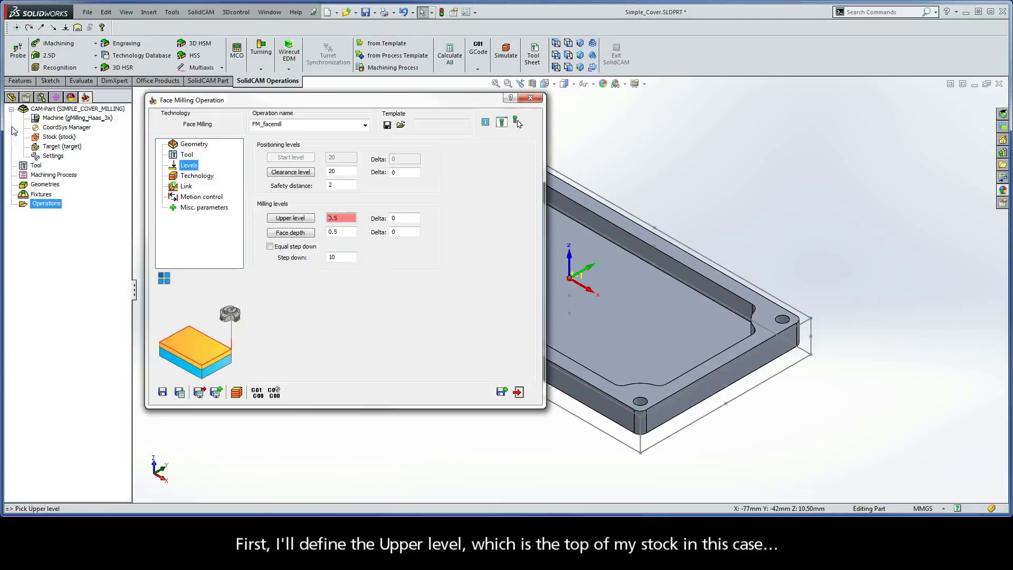
left_click(290, 233)
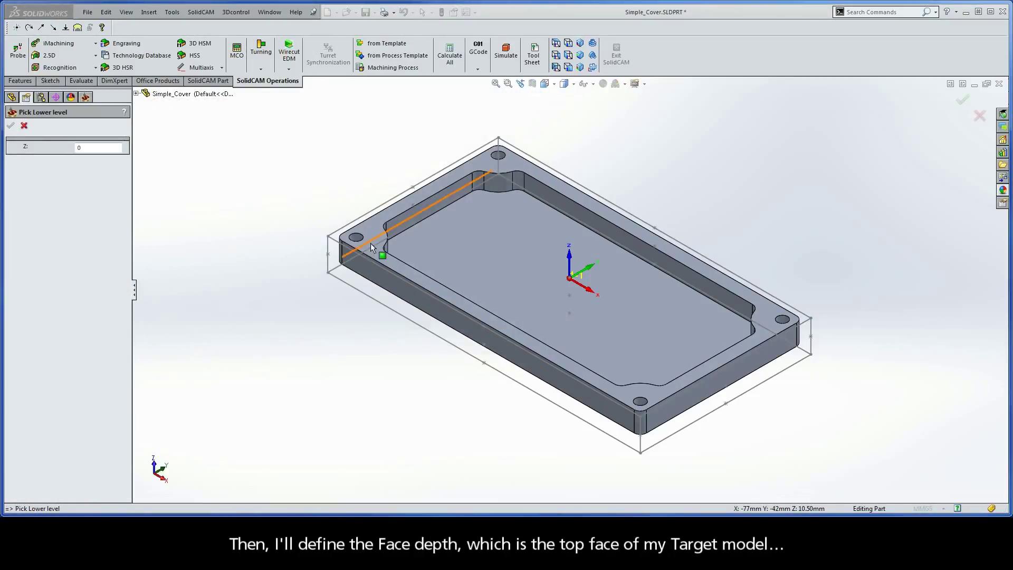
left_click(375, 231)
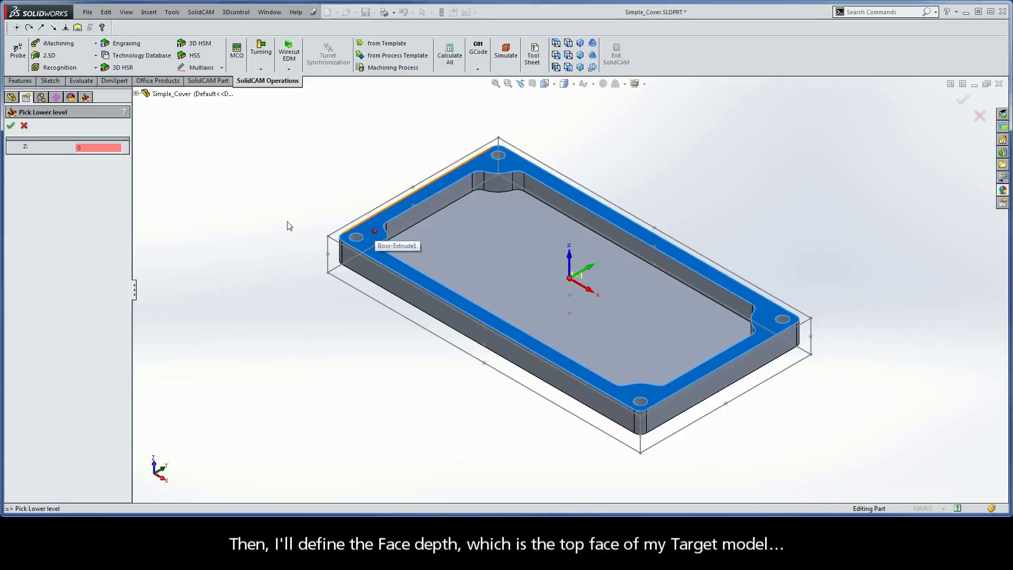
left_click(10, 126)
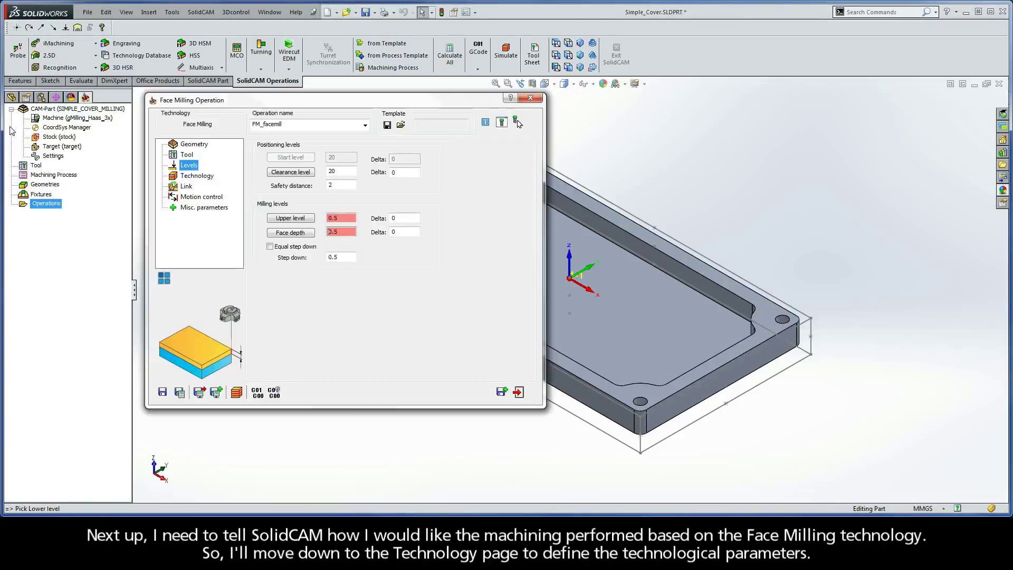
- Set the face milling technology to One Pass, keep the default link settings, and save and calculate the operation
left_click(194, 180)
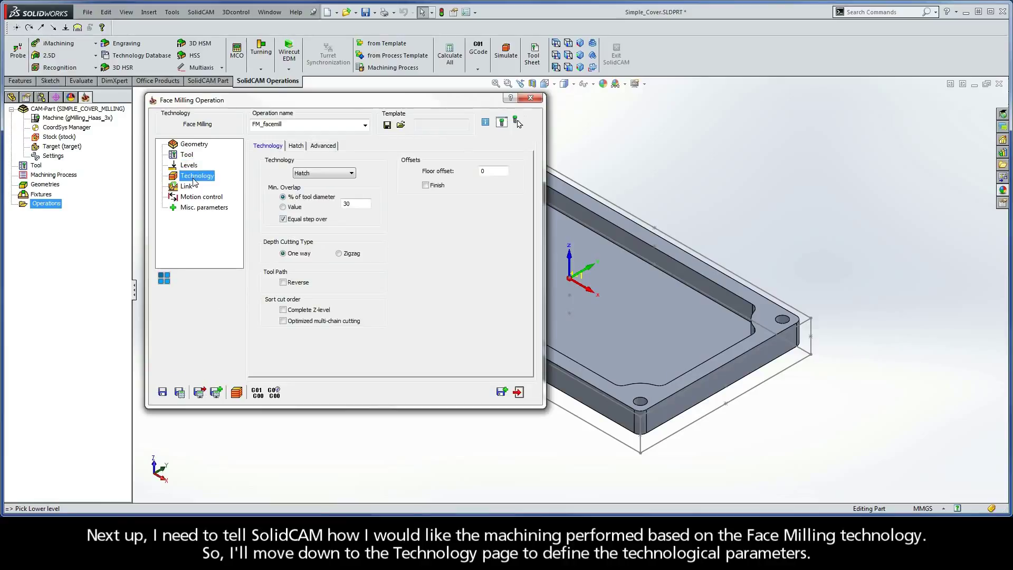
left_click(324, 174)
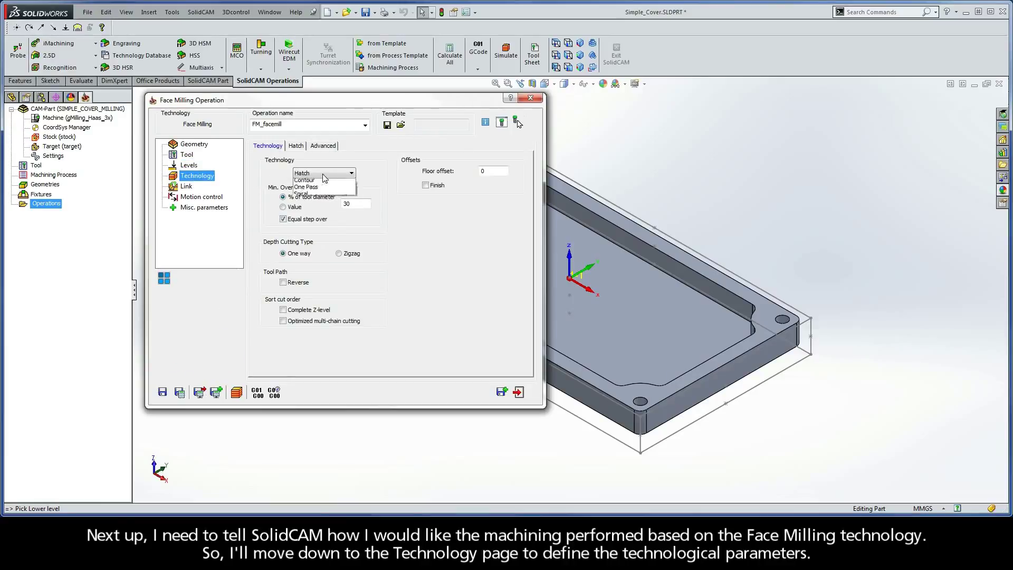
left_click(306, 196)
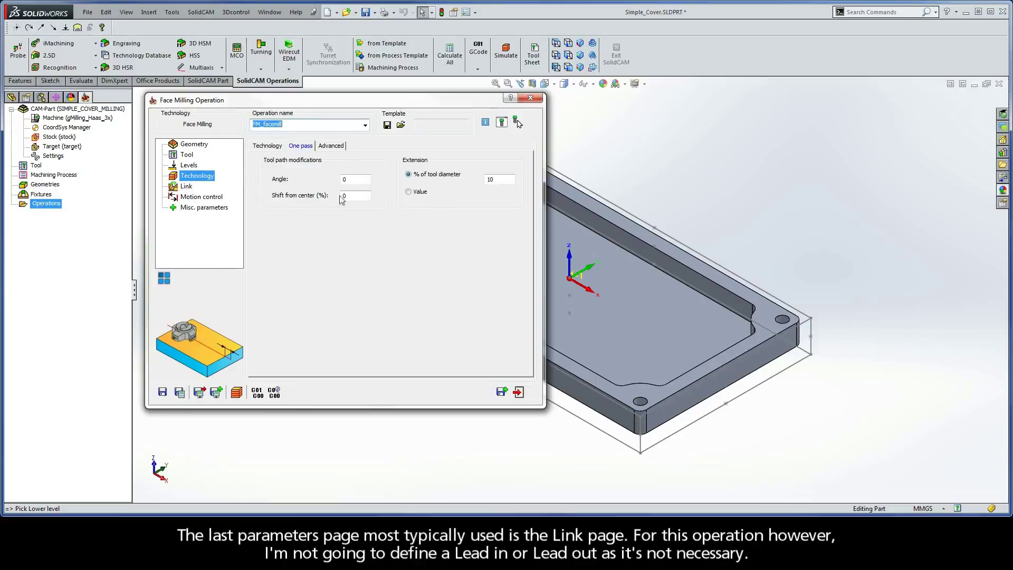
left_click(187, 187)
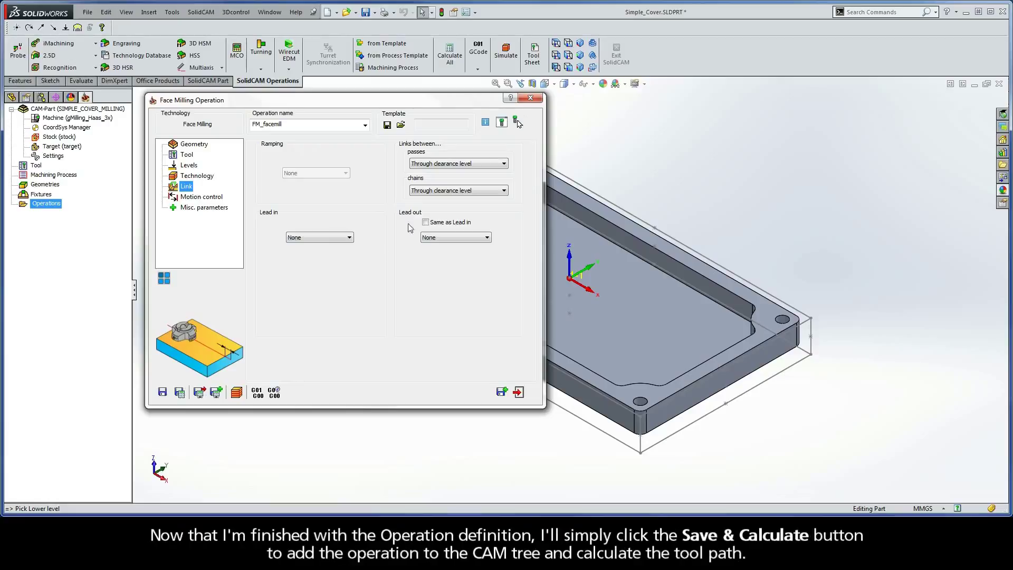
left_click(180, 392)
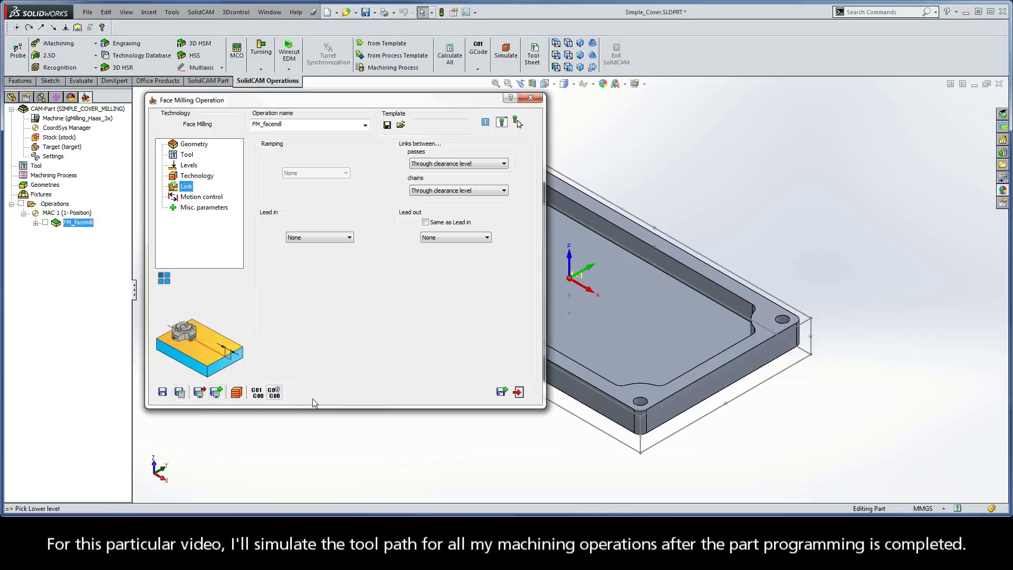
left_click(519, 392)
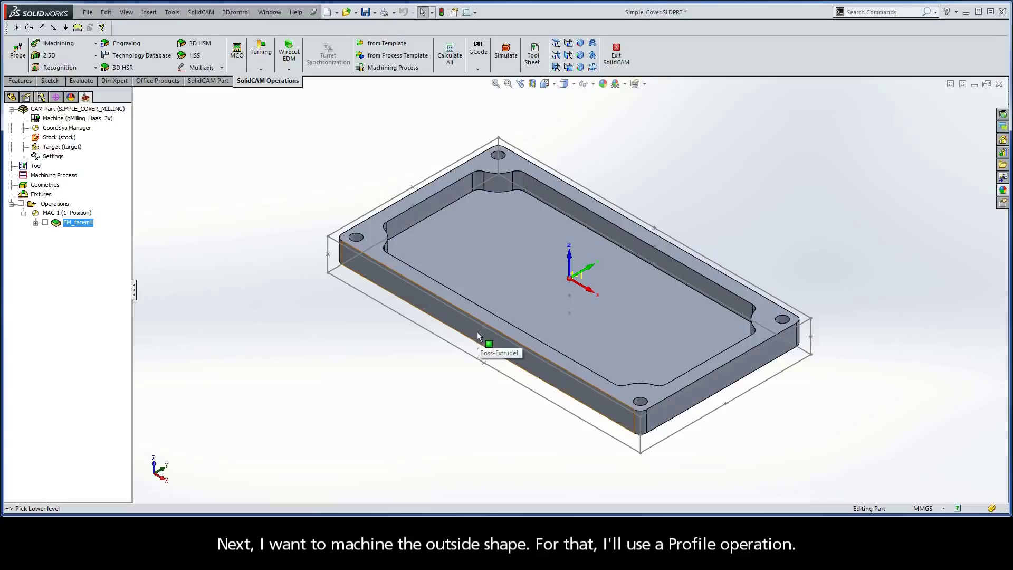
- Add a Profile milling operation and define its geometry as the model's outer bottom contour, closing the chain with Auto-constant Z
right_click(61, 205)
mouse_move(96, 232)
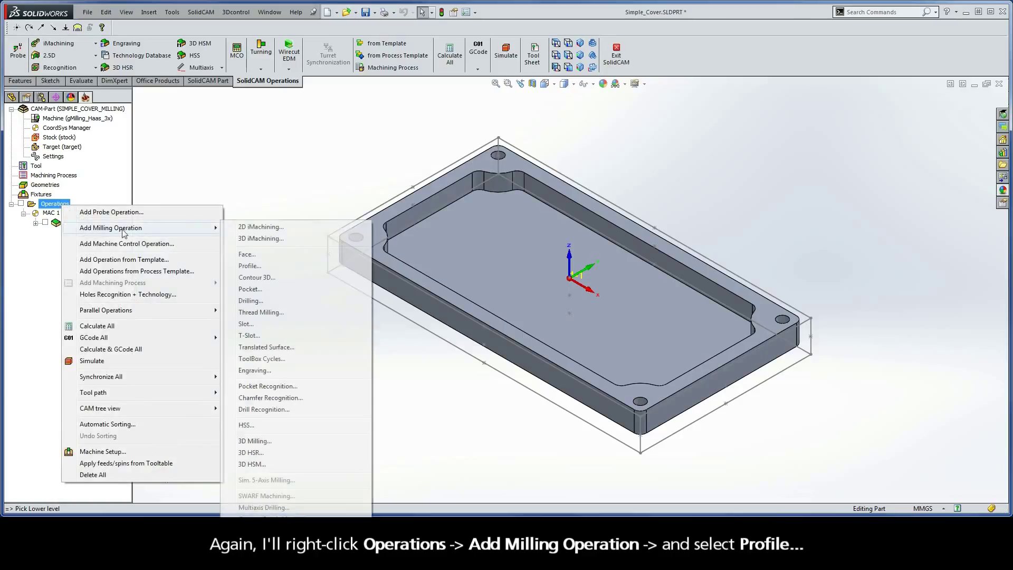
left_click(253, 268)
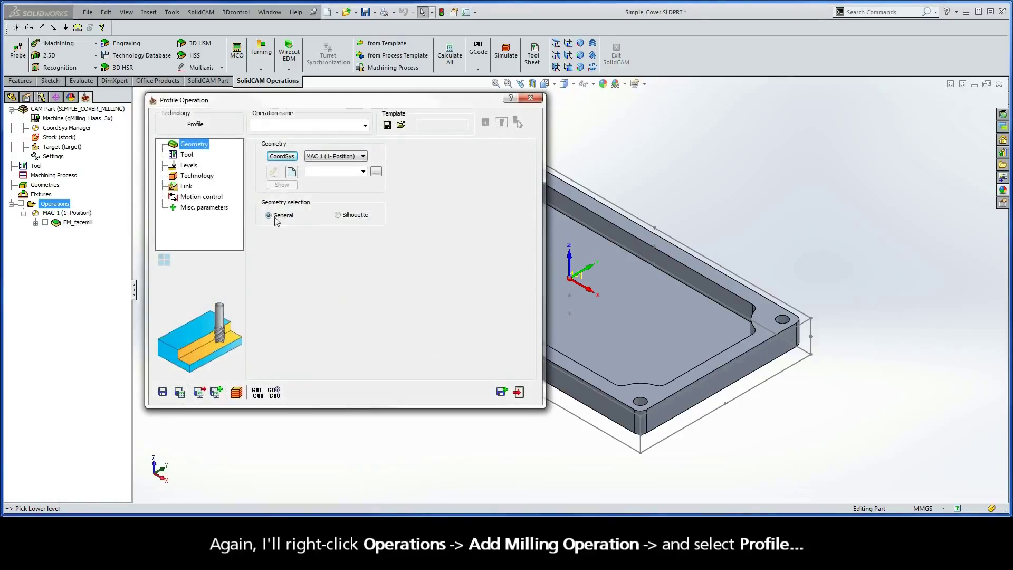
left_click(292, 172)
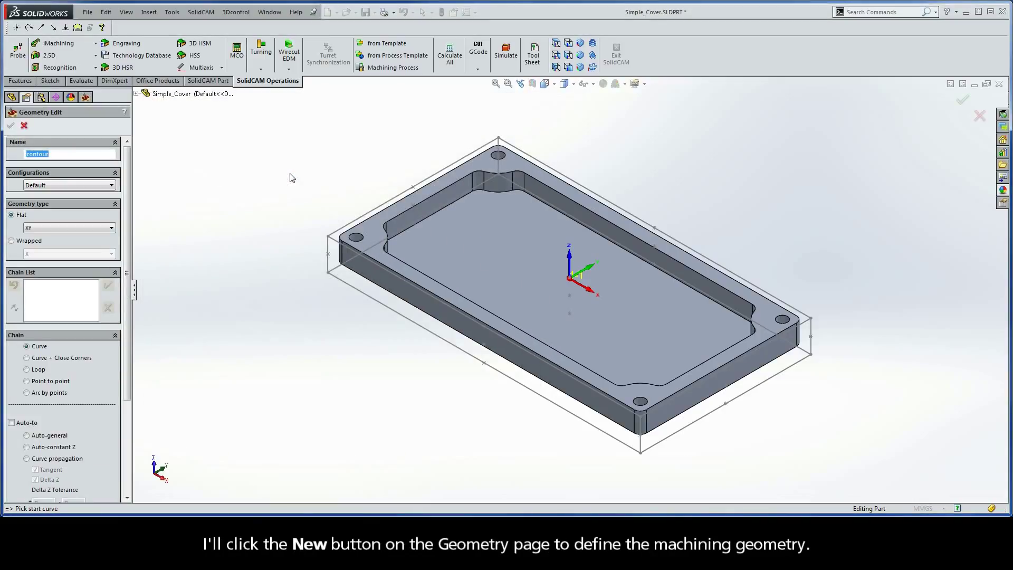
left_click(614, 425)
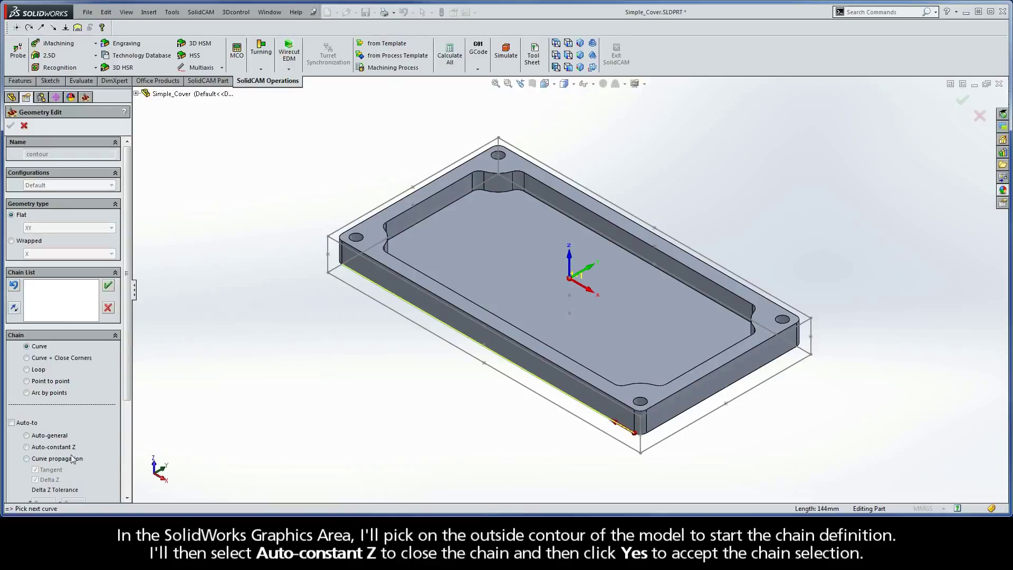
left_click(27, 447)
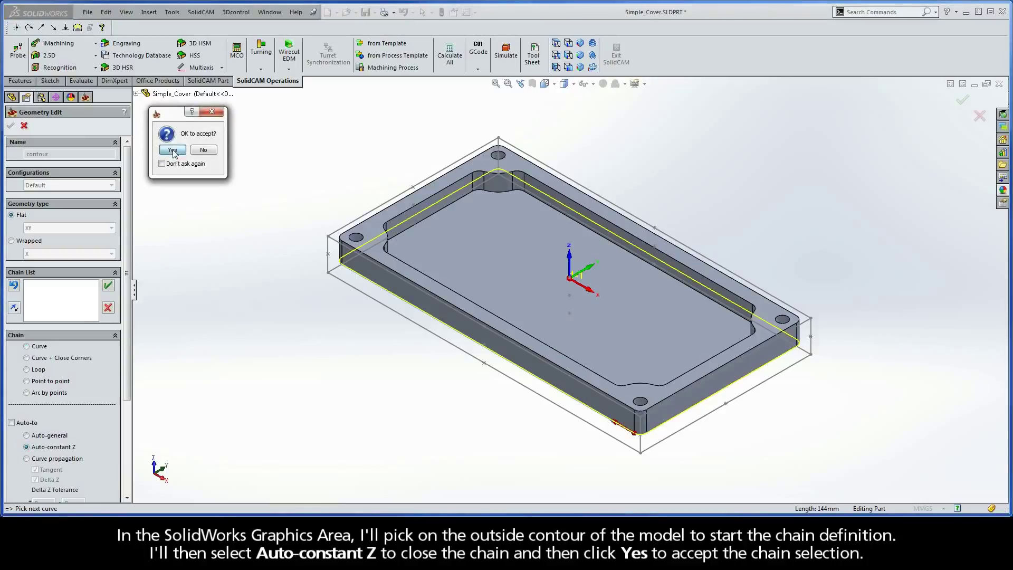
left_click(173, 150)
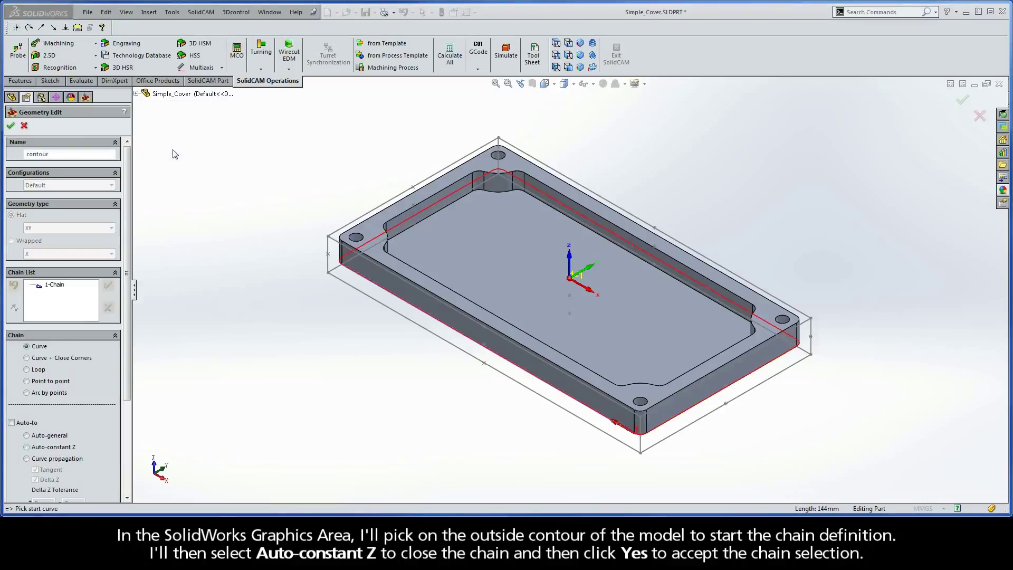
left_click(10, 127)
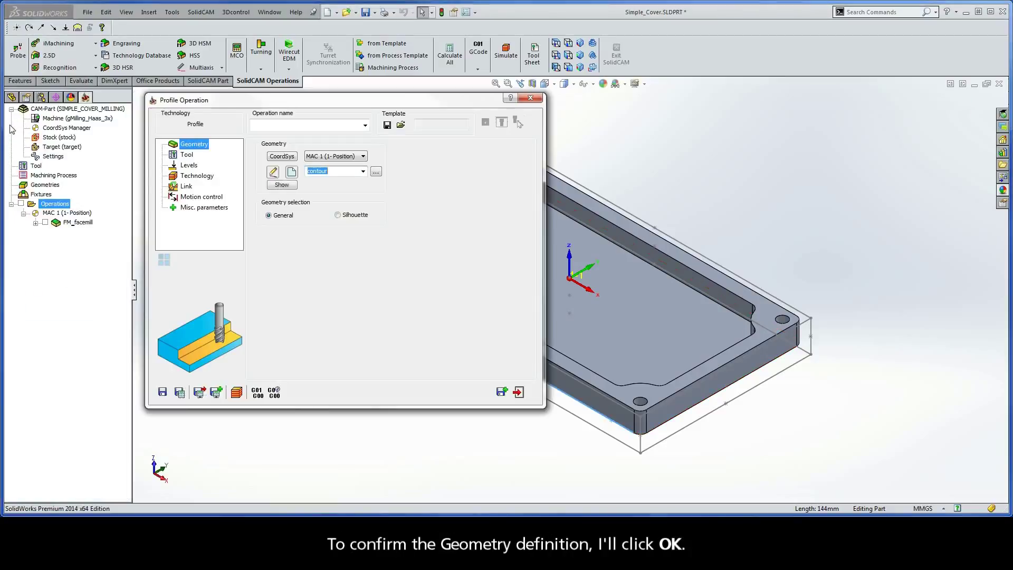
- Assign the end mill, tool 2, from the part tool table to the profile operation
left_click(187, 155)
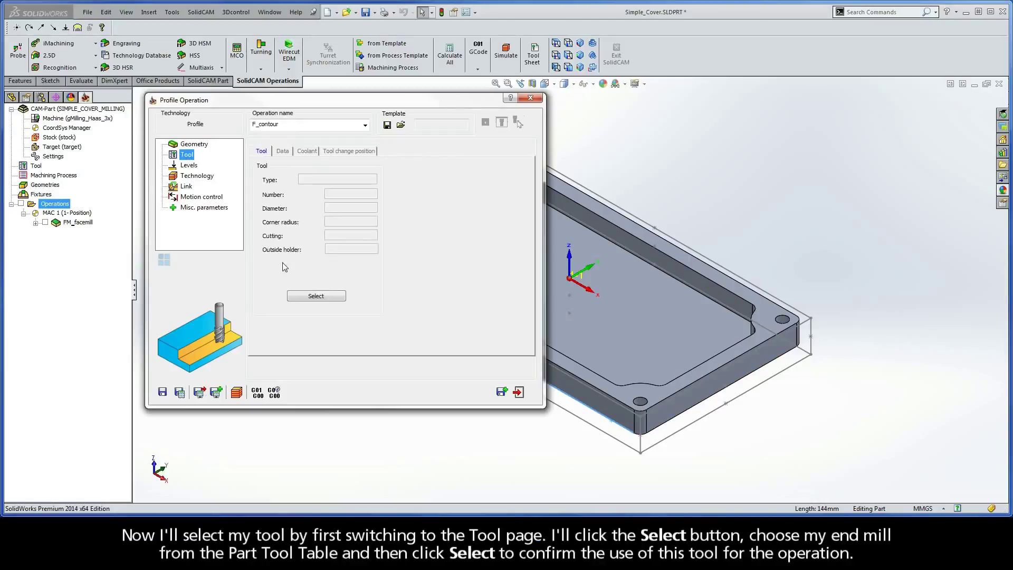
left_click(316, 296)
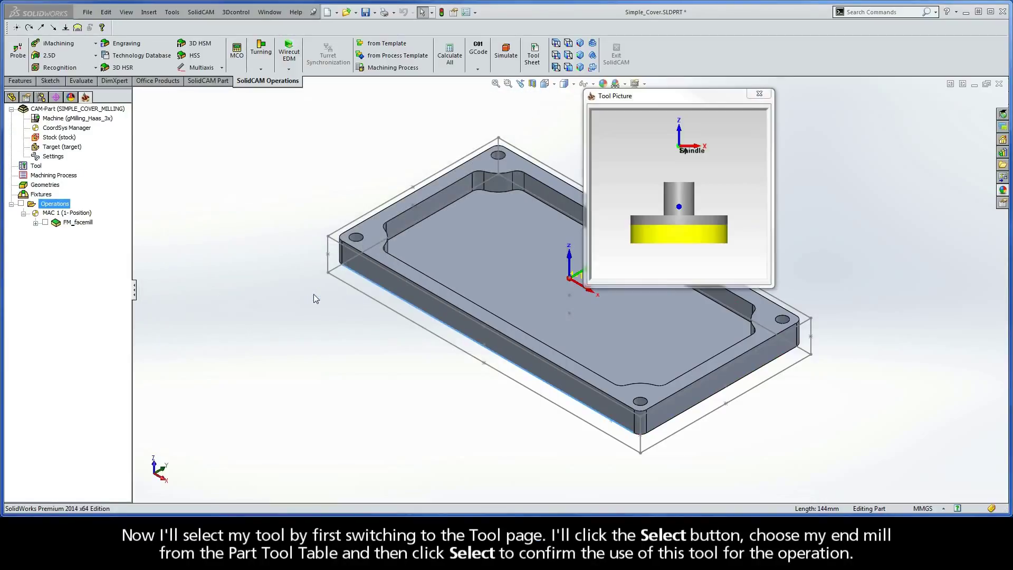
left_click(266, 164)
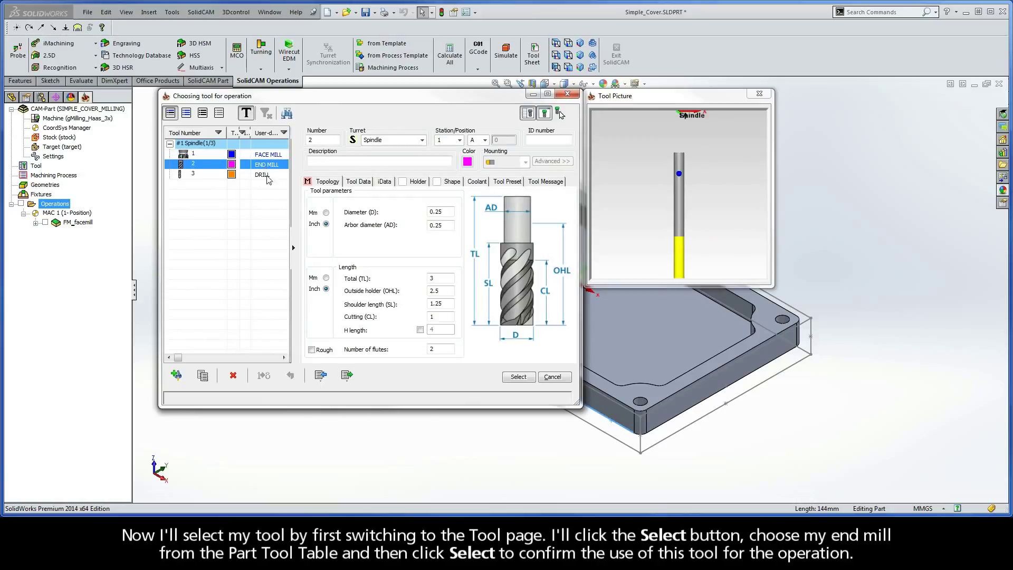
left_click(520, 379)
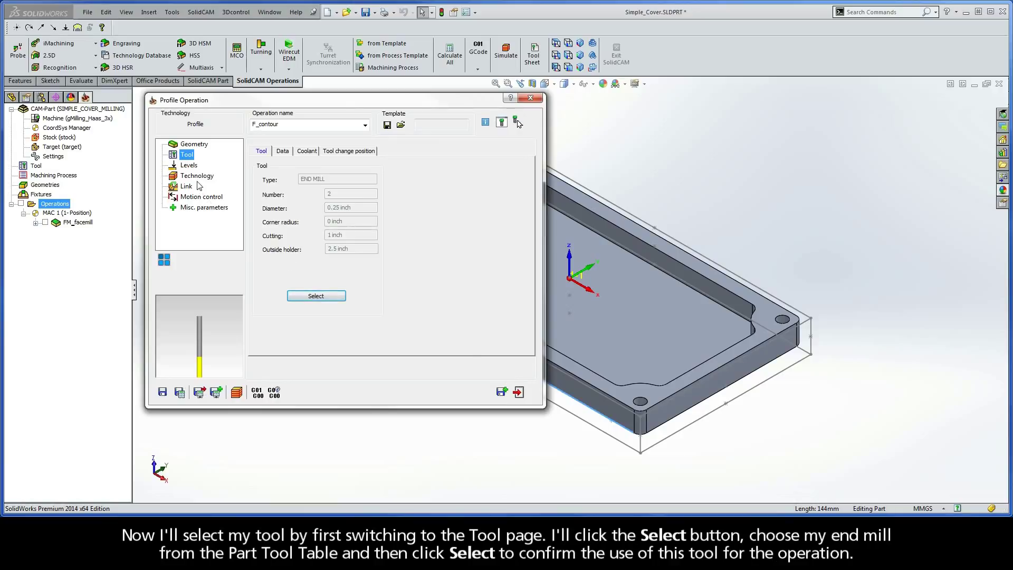
- Set the profile's upper level from the model's top face and its profile depth from the bottom edge of the outside contour
left_click(189, 166)
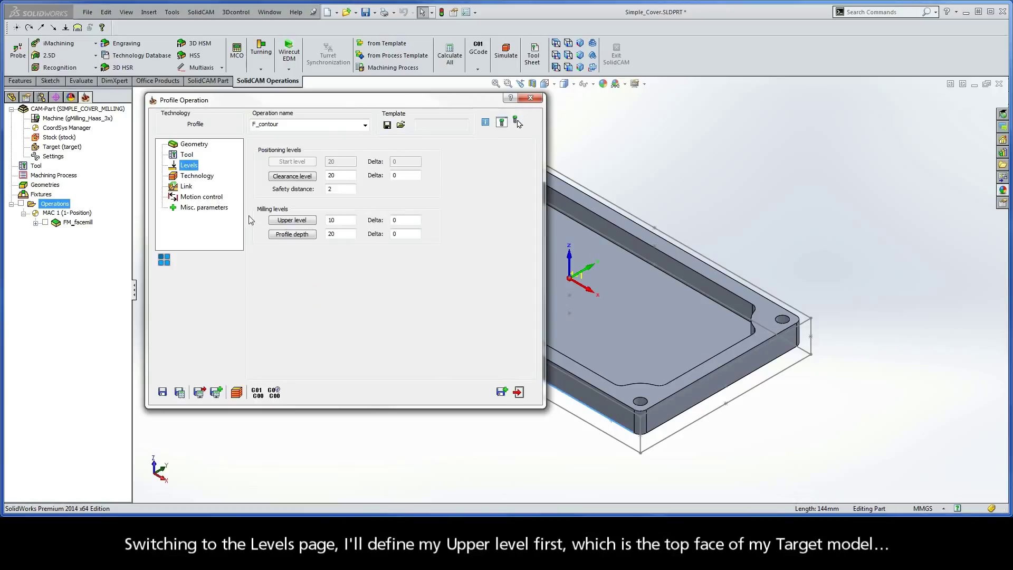
left_click(292, 221)
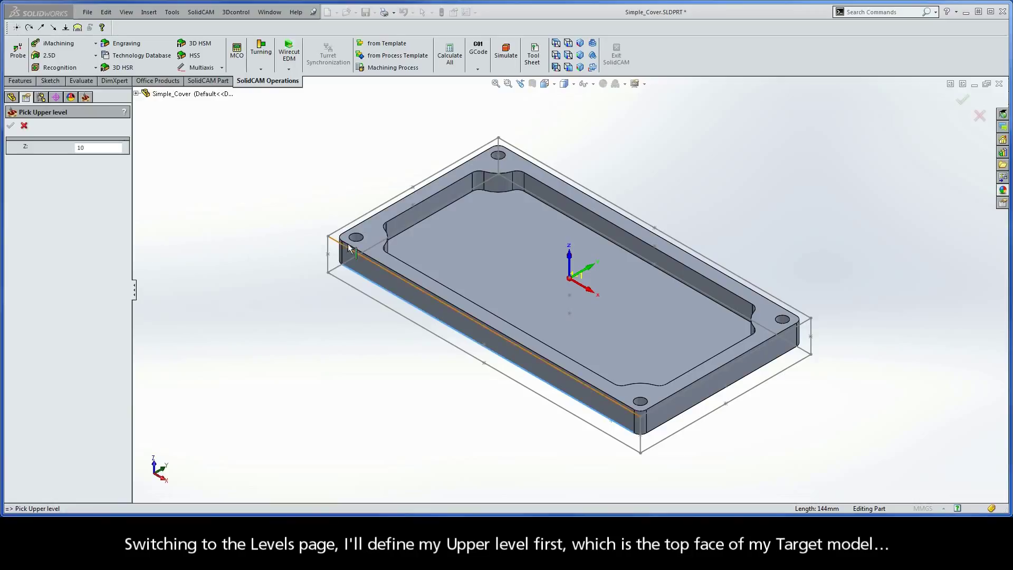
left_click(373, 233)
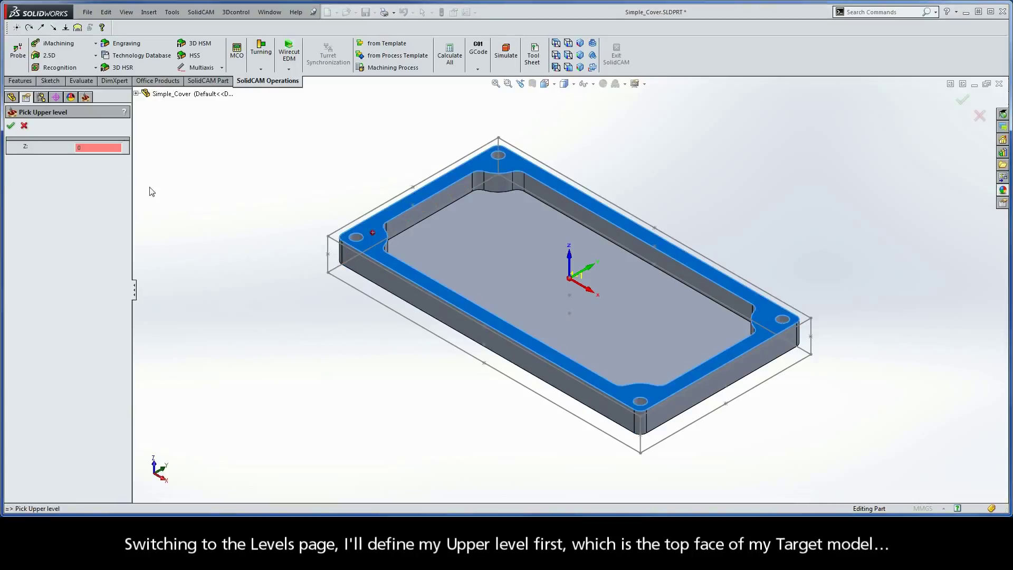
left_click(11, 126)
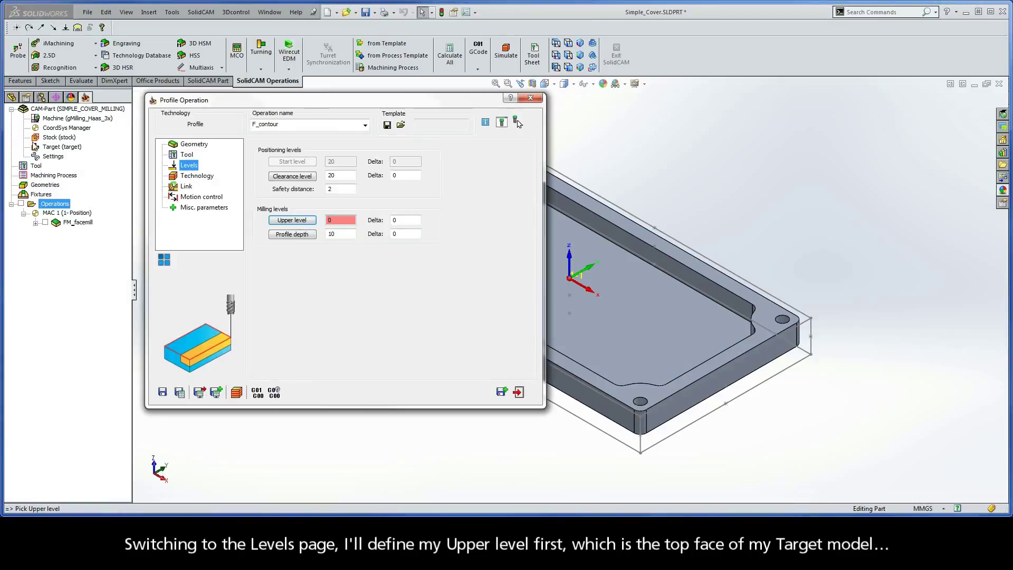
left_click(292, 234)
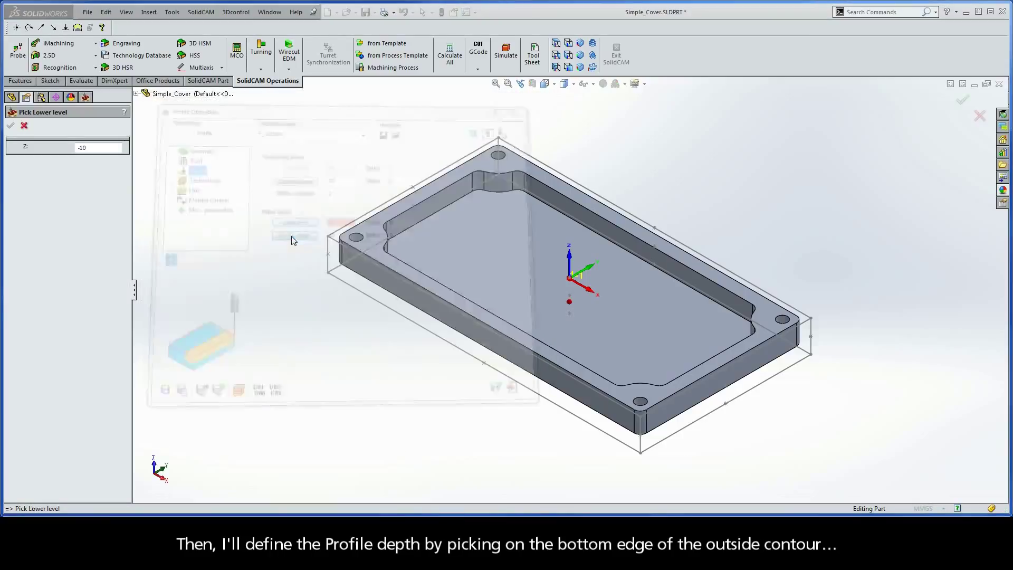
left_click(343, 265)
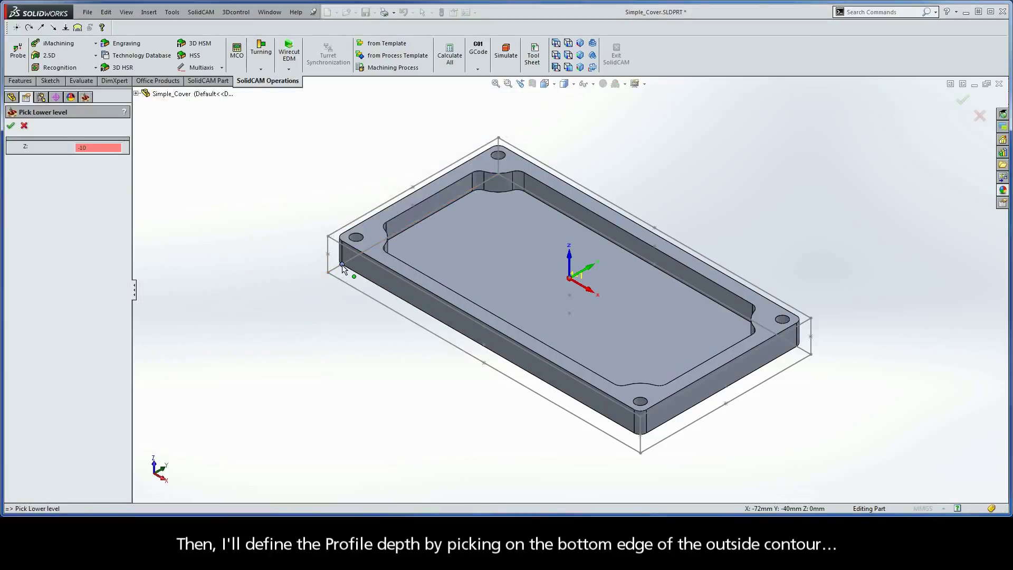
left_click(11, 126)
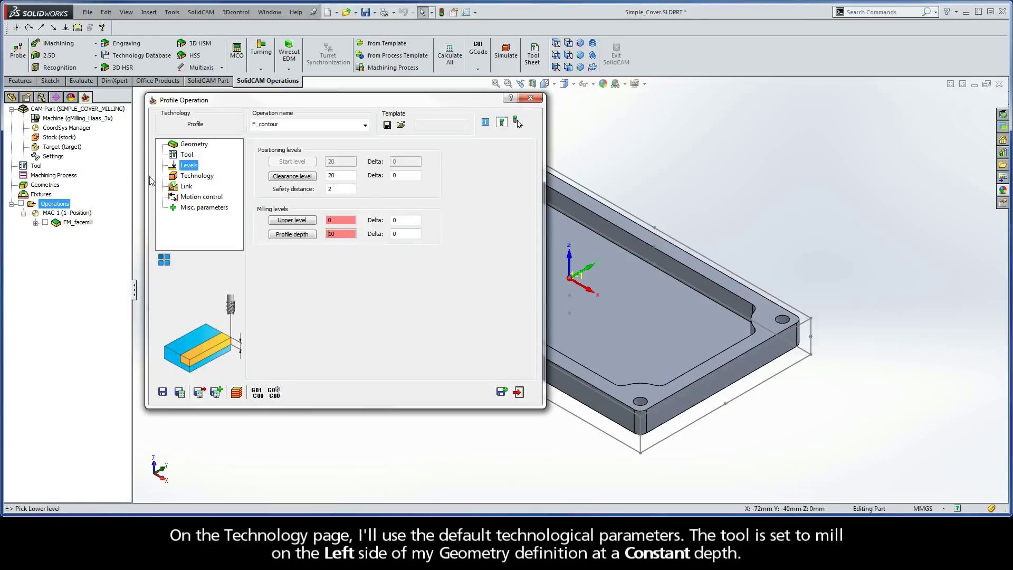
- Give the profile operation an Arc lead-in with a radius of 3 and an identical lead-out, and save and calculate it
left_click(199, 179)
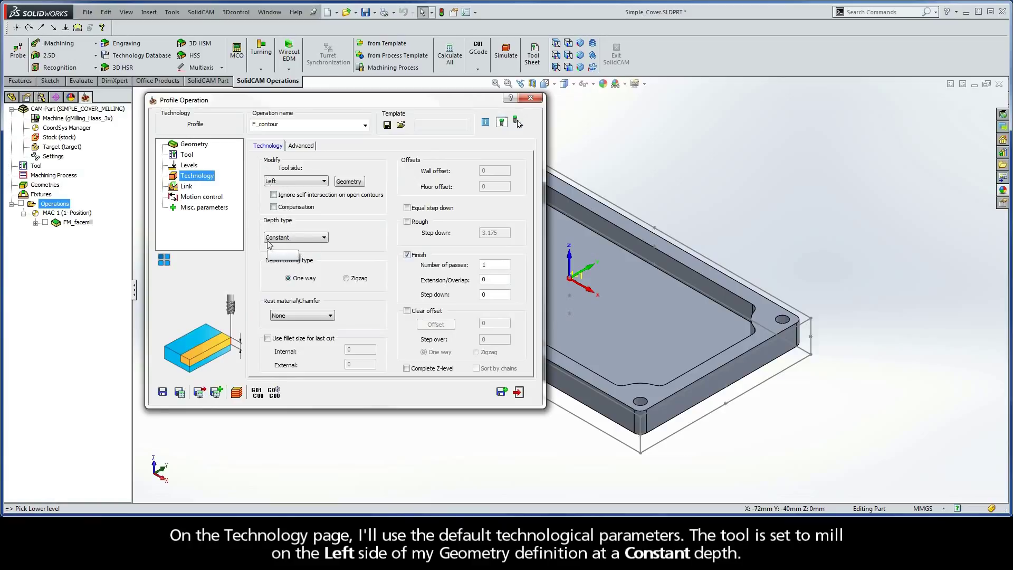
left_click(191, 190)
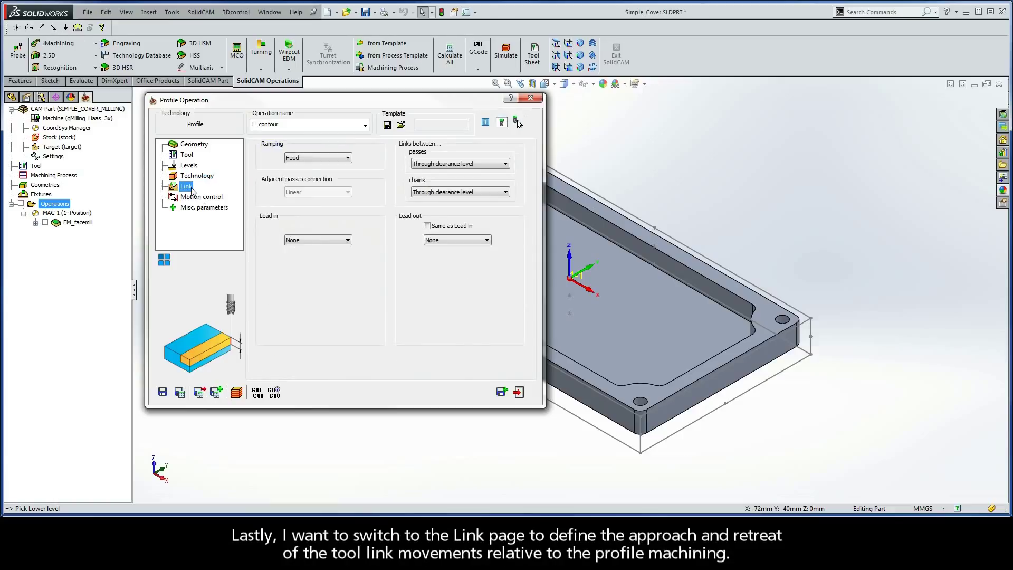
left_click(305, 241)
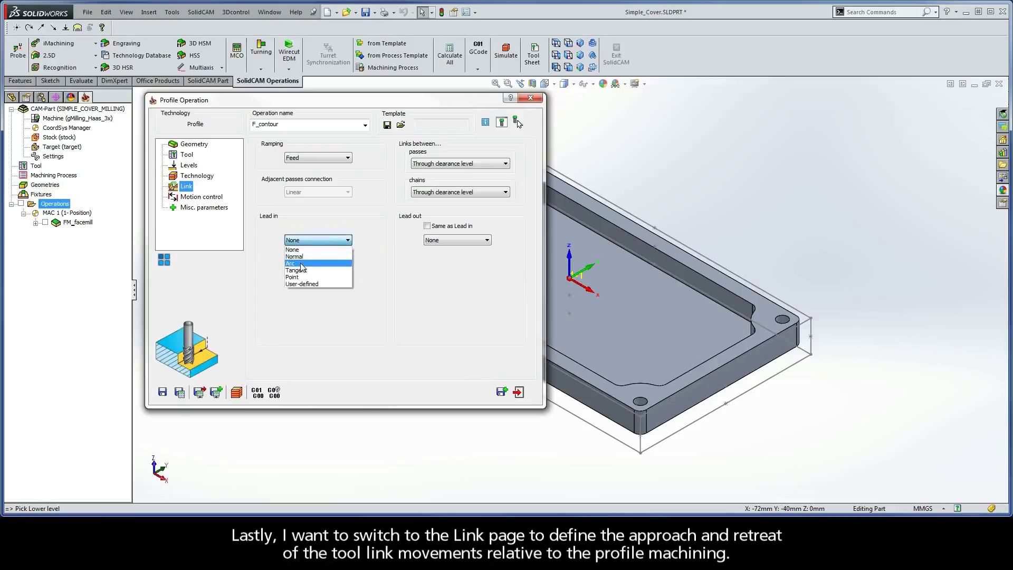
left_click(301, 264)
left_click(331, 283)
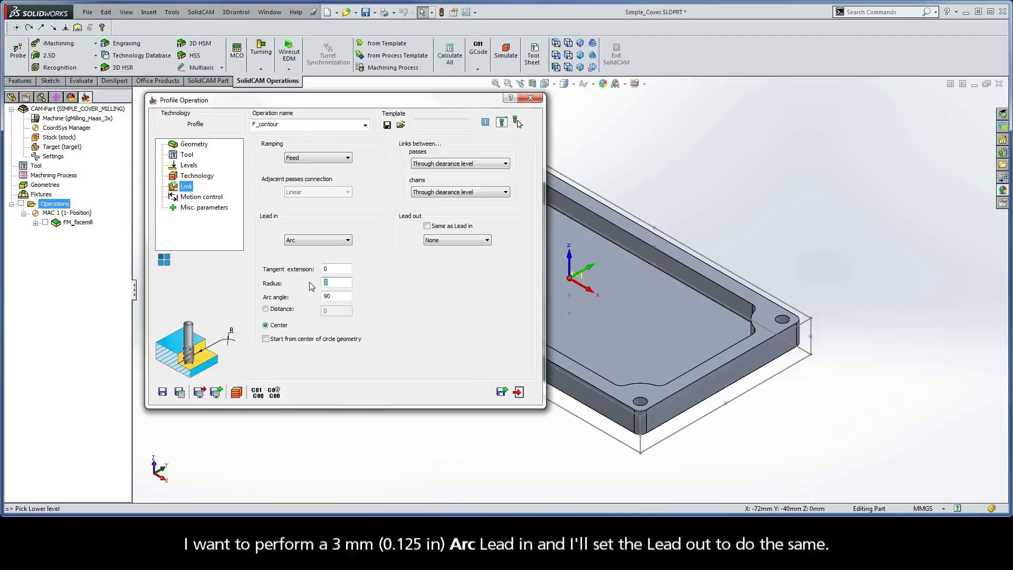
type("3")
left_click(427, 226)
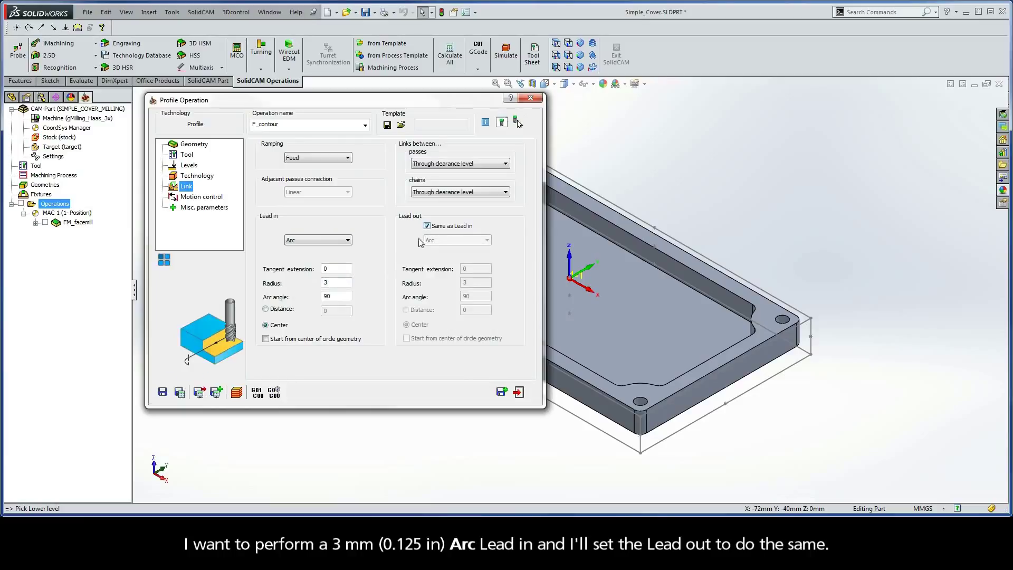
left_click(179, 393)
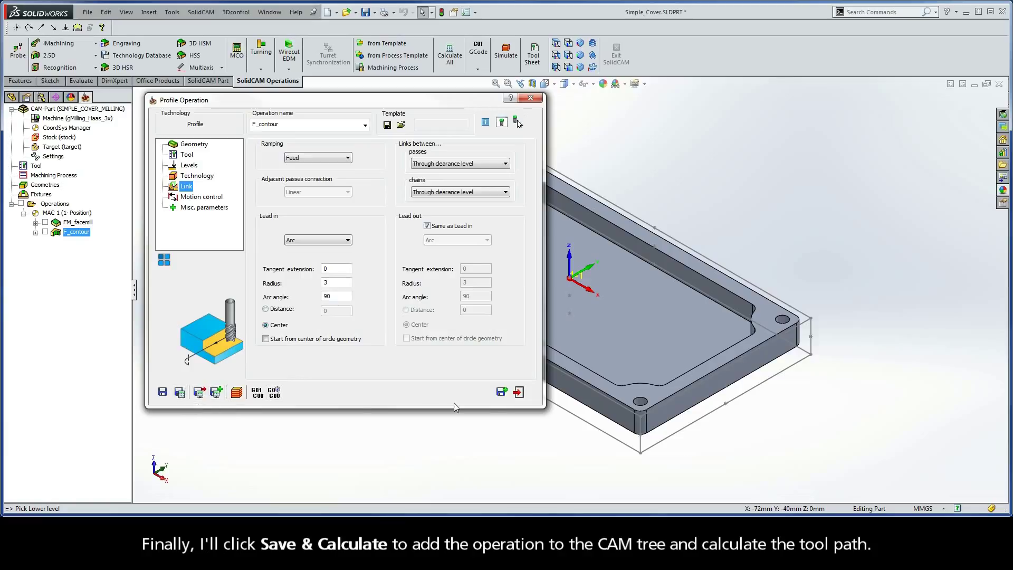
left_click(519, 393)
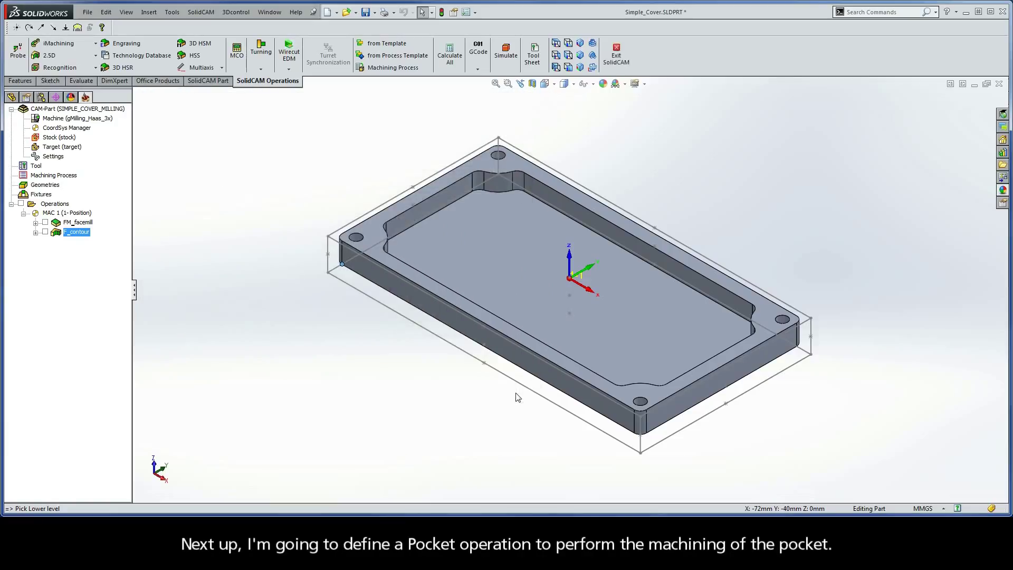
- Add a Pocket milling operation and define its geometry as the pocket's upper contour, closing the chain with Auto-constant Z
left_click(503, 275)
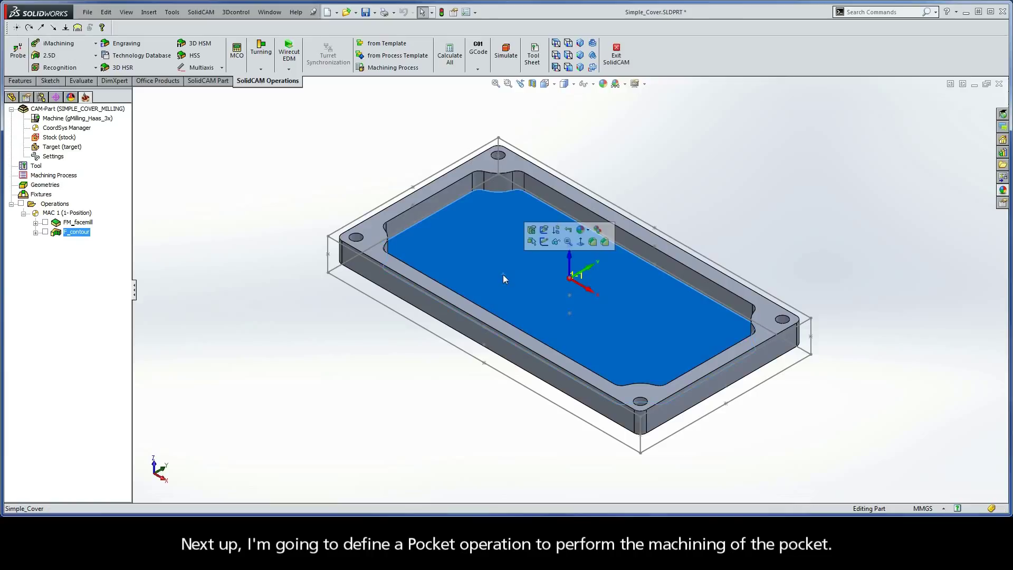
left_click(190, 235)
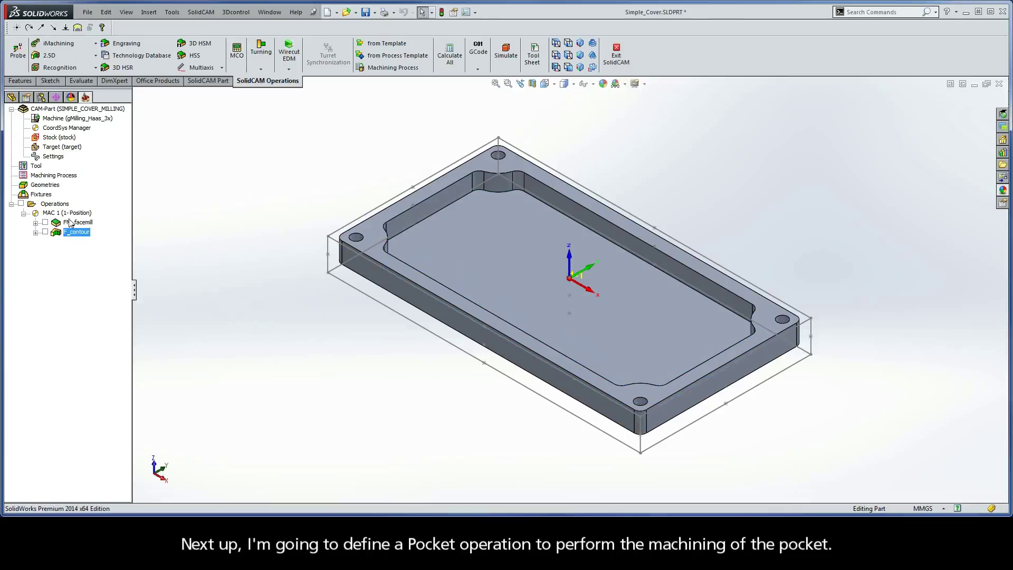
right_click(56, 205)
mouse_move(81, 228)
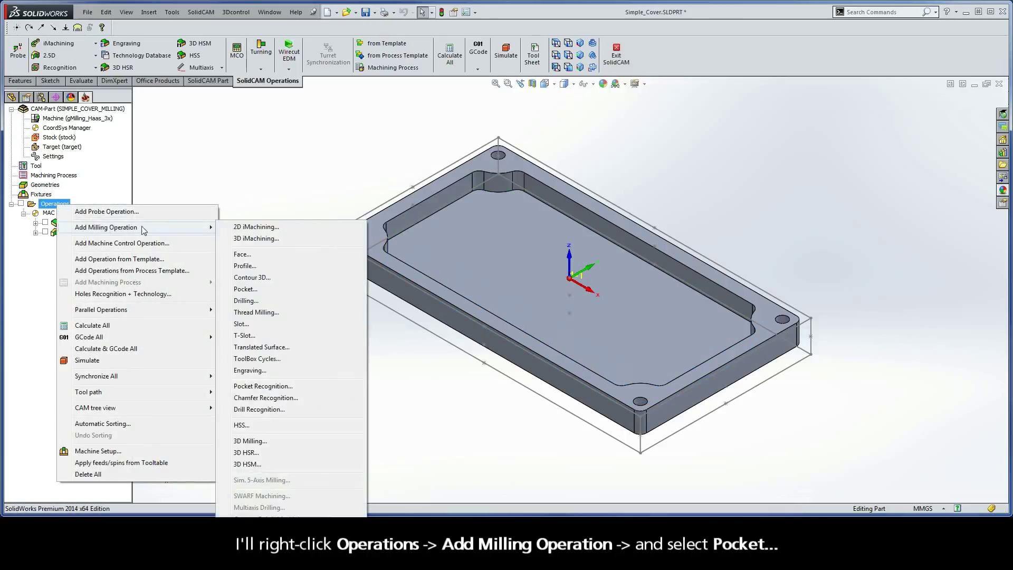
left_click(244, 289)
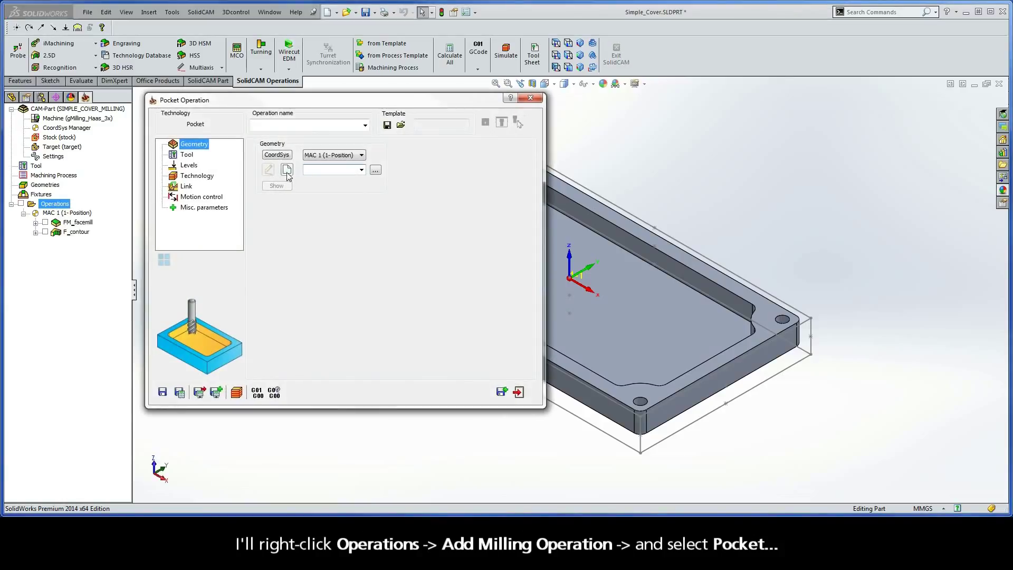
left_click(287, 170)
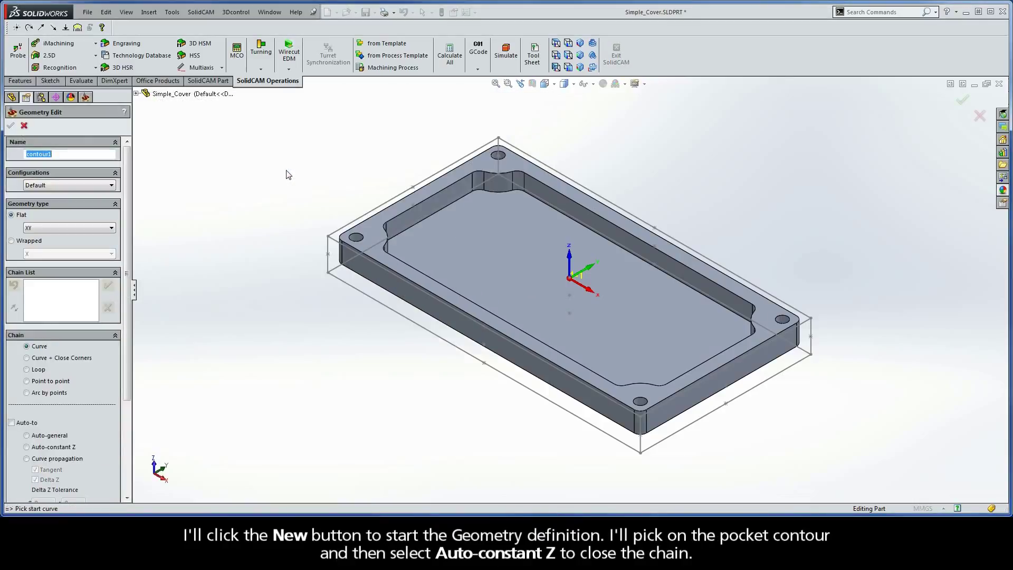
left_click(720, 286)
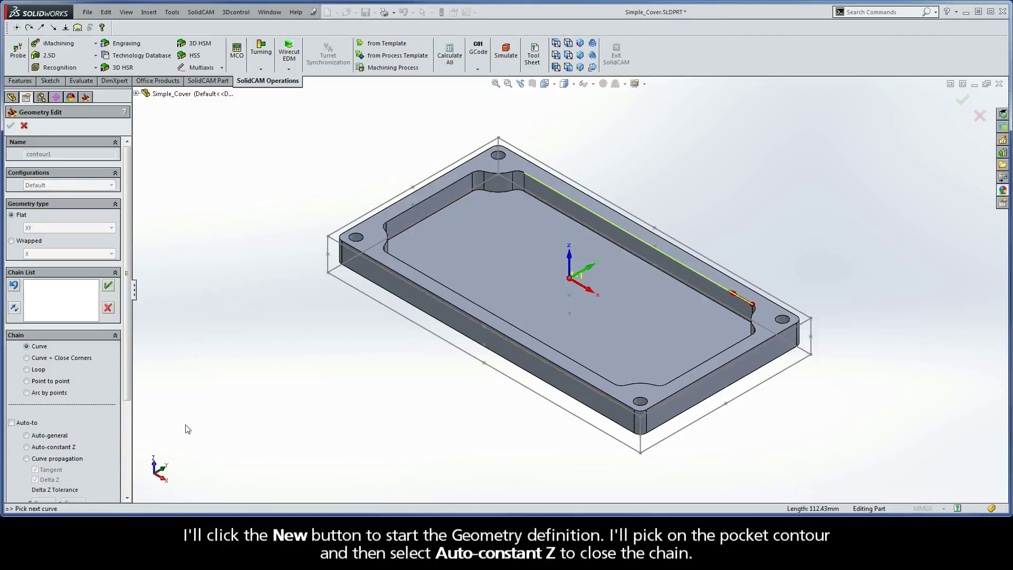
left_click(27, 448)
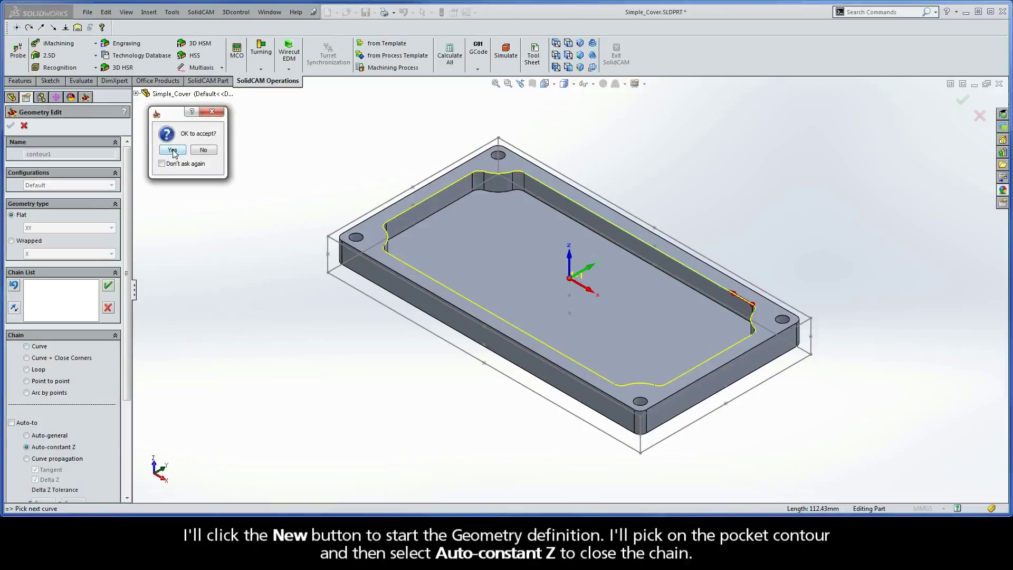
left_click(173, 150)
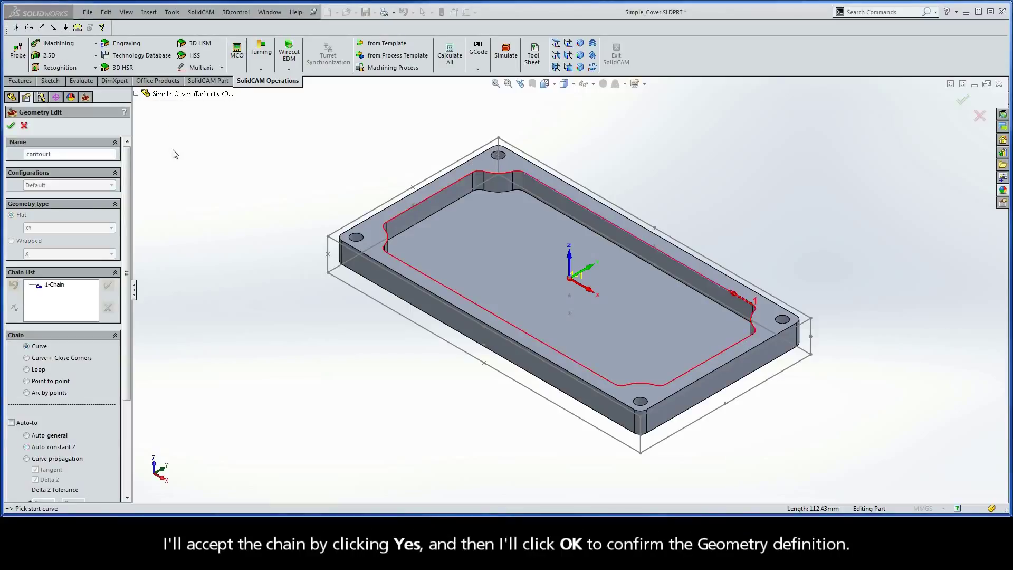
left_click(11, 125)
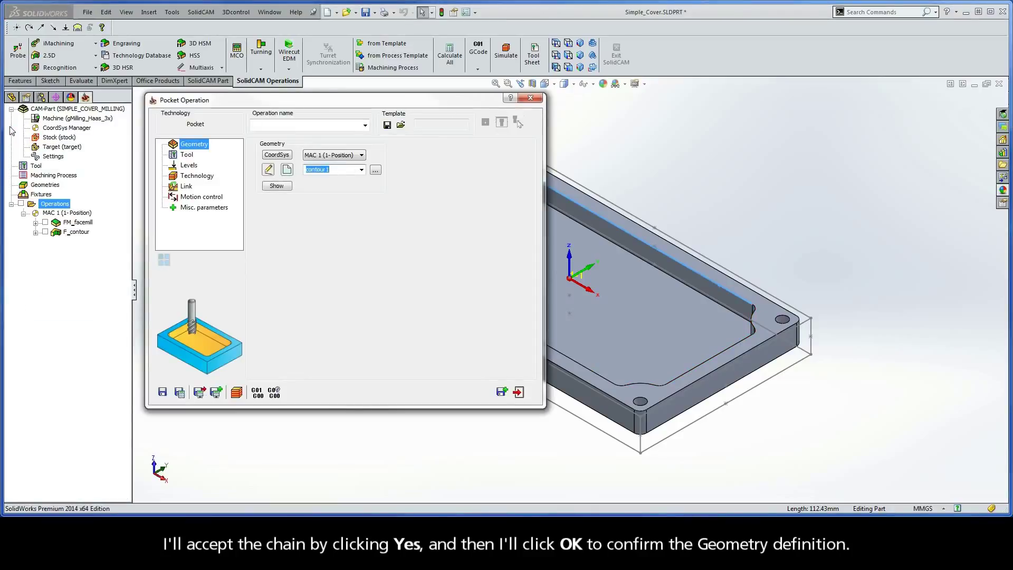
- Assign the end mill, tool 2, from the part tool table to the pocket operation
left_click(187, 155)
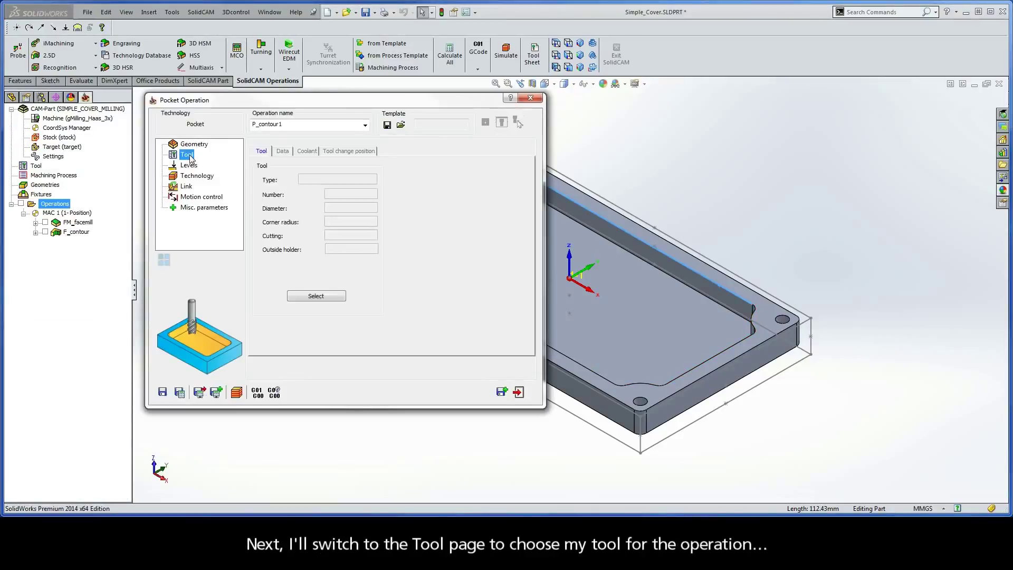
left_click(315, 296)
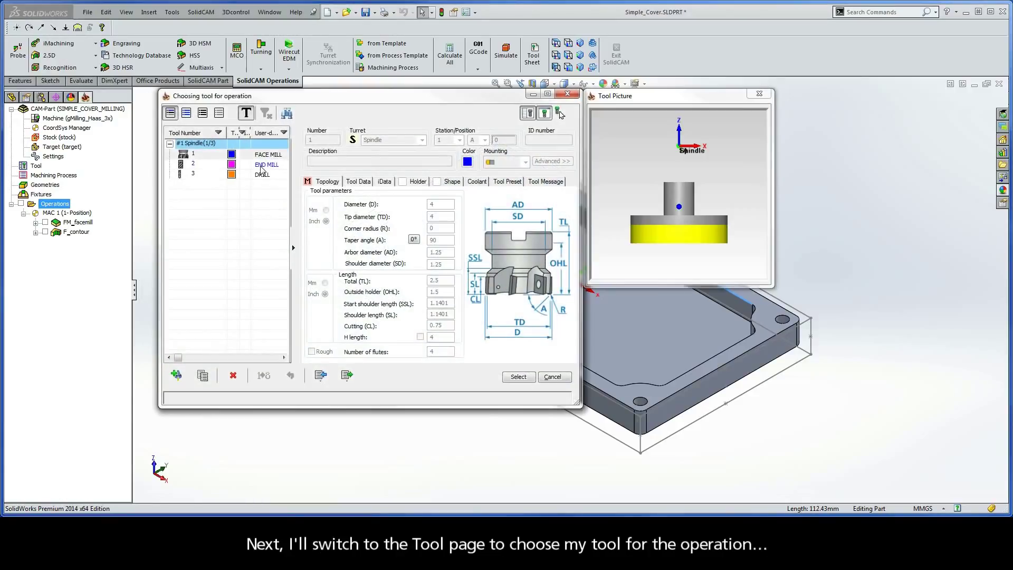
left_click(264, 164)
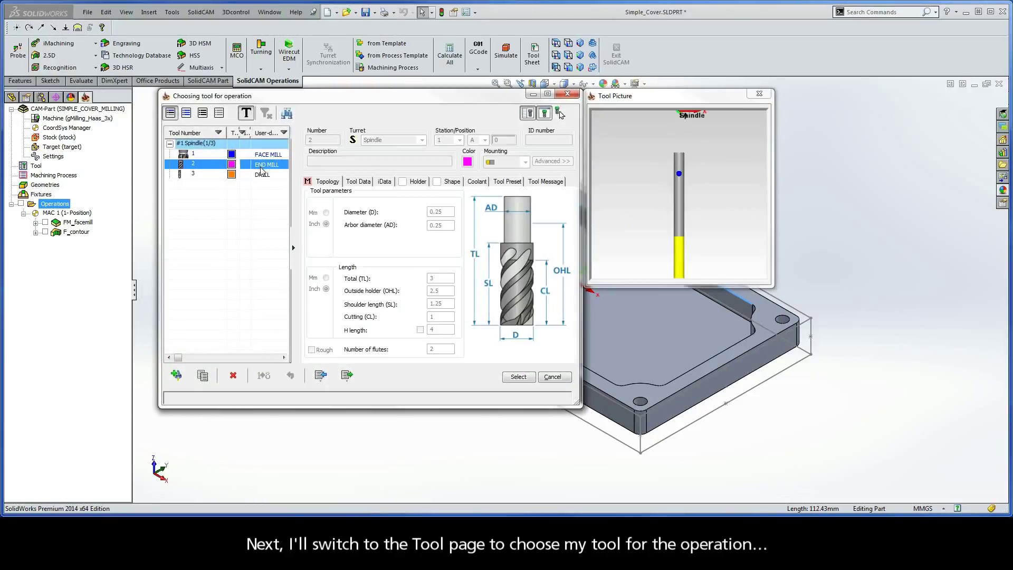
left_click(517, 377)
- Set the pocket operation's upper level from the model's top face and its pocket depth from the pocket floor
left_click(193, 166)
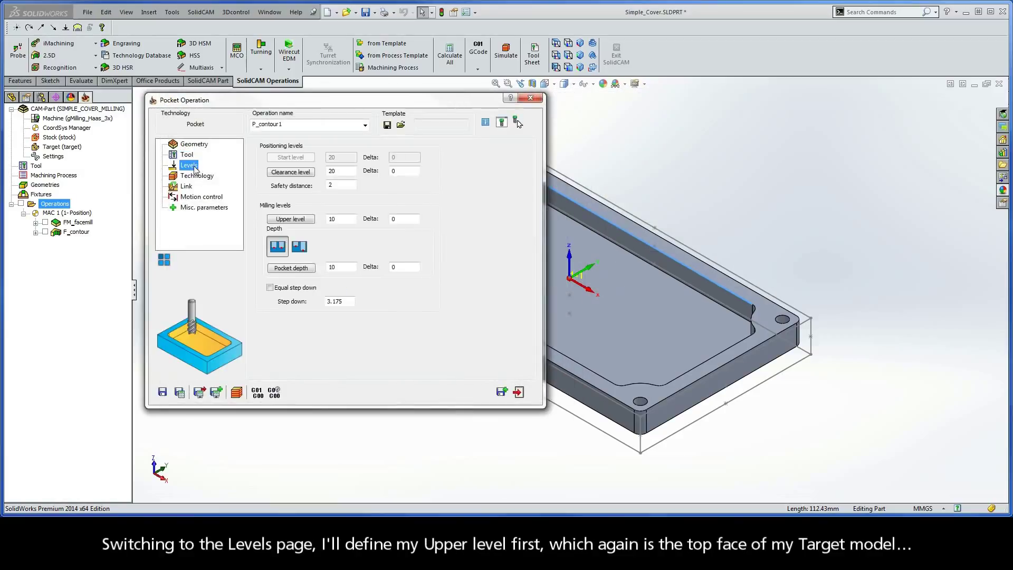
left_click(290, 219)
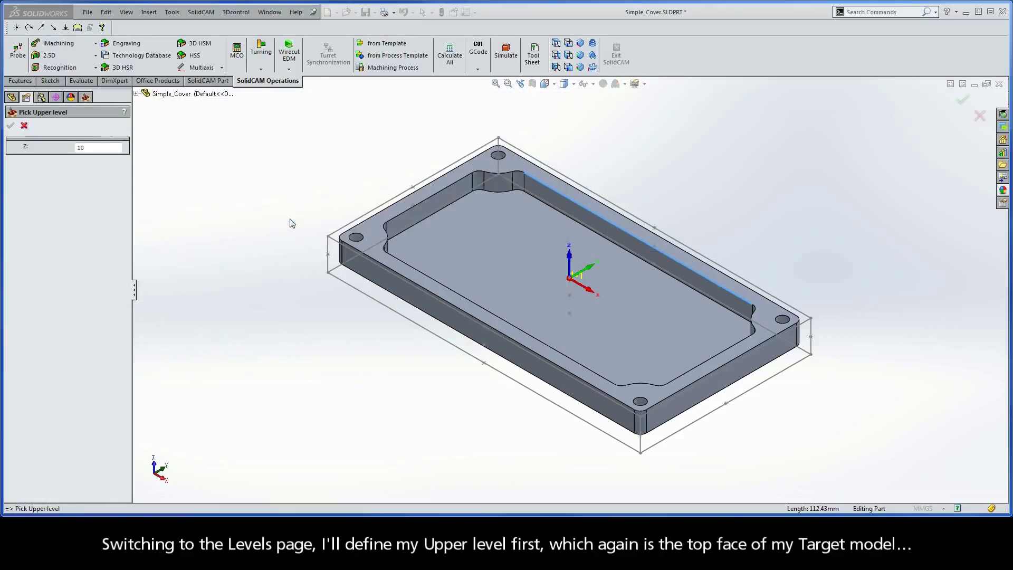
left_click(372, 234)
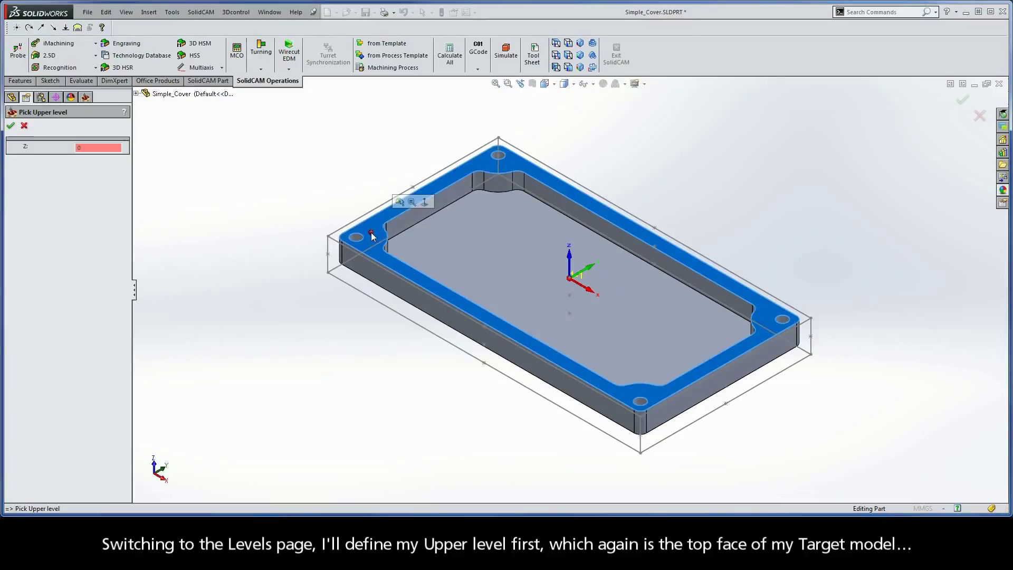
left_click(11, 127)
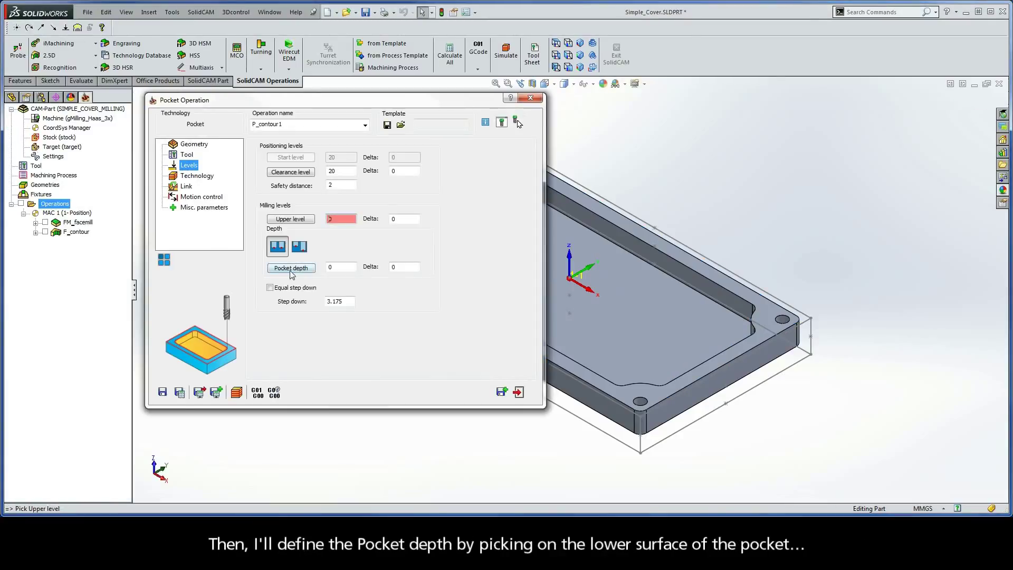
left_click(291, 268)
left_click(467, 254)
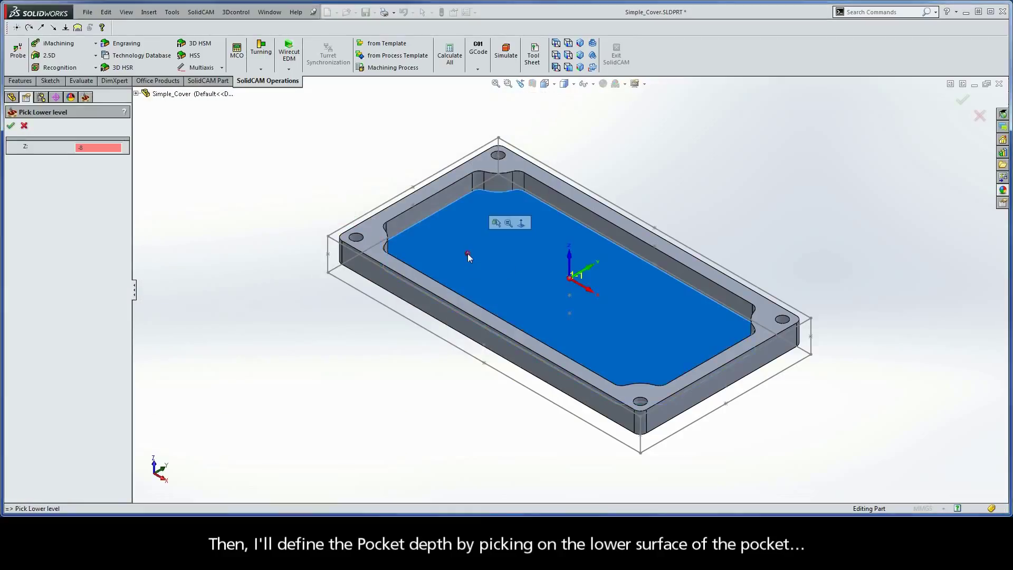
left_click(12, 126)
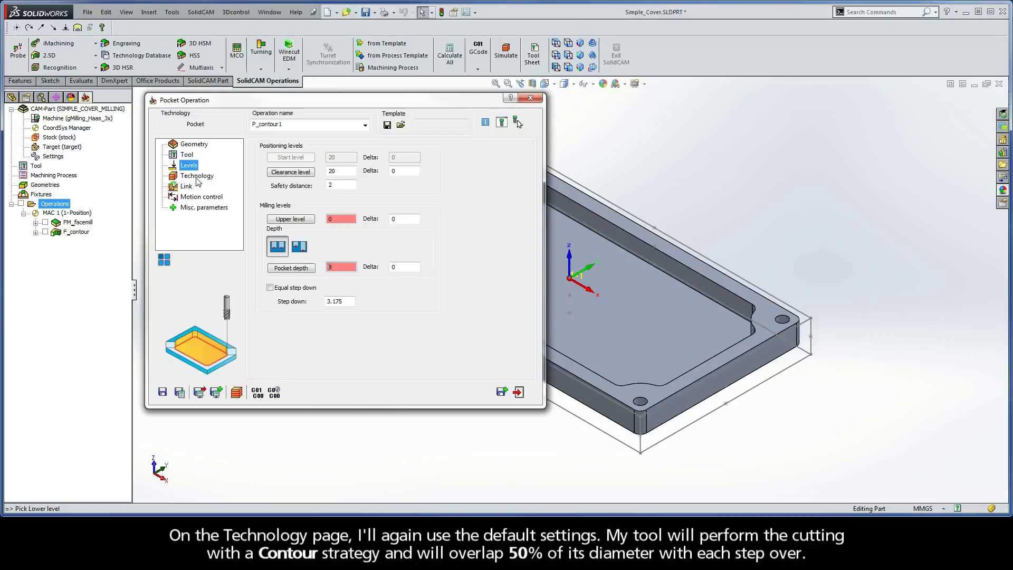
- Keep the pocket's Contour strategy with 50% tool overlap, set Helical ramping, and save, calculate and close the operation
left_click(197, 178)
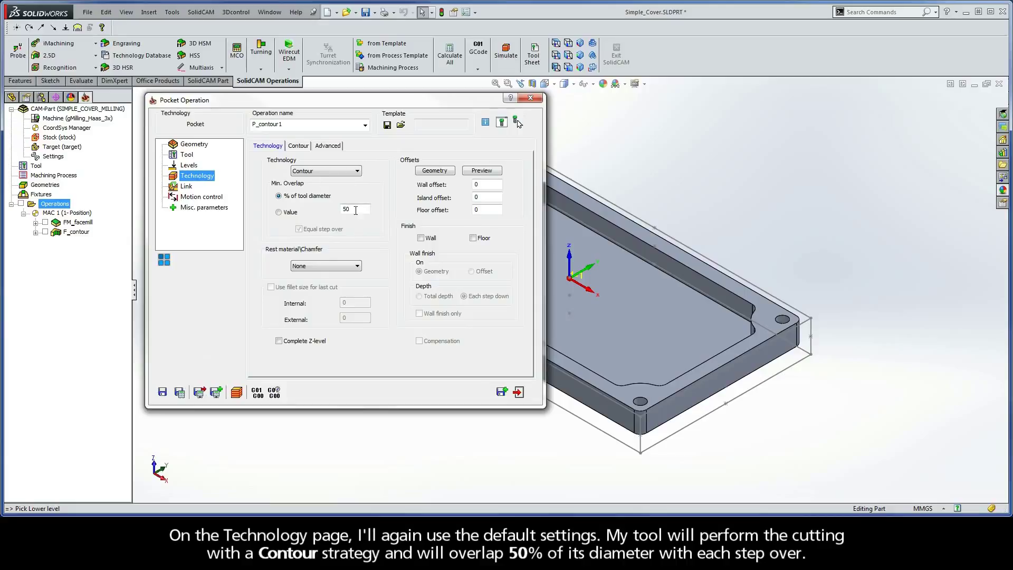
left_click(338, 209)
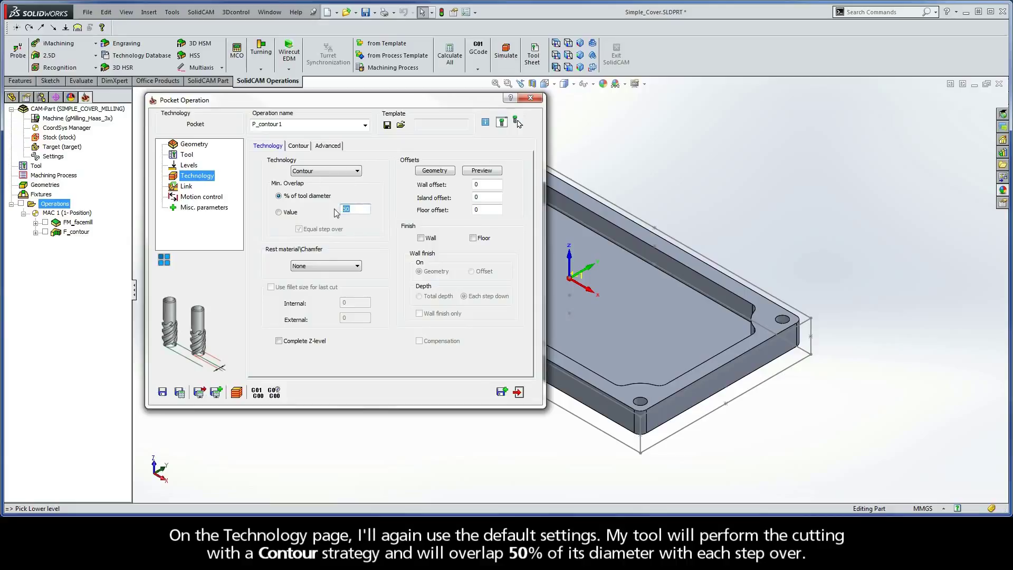
left_click(187, 187)
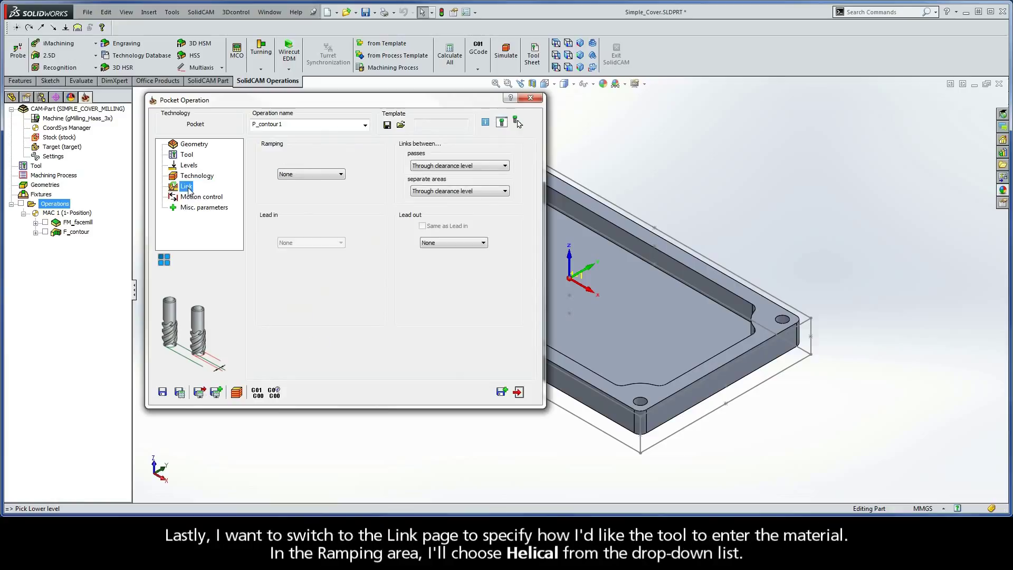
left_click(301, 180)
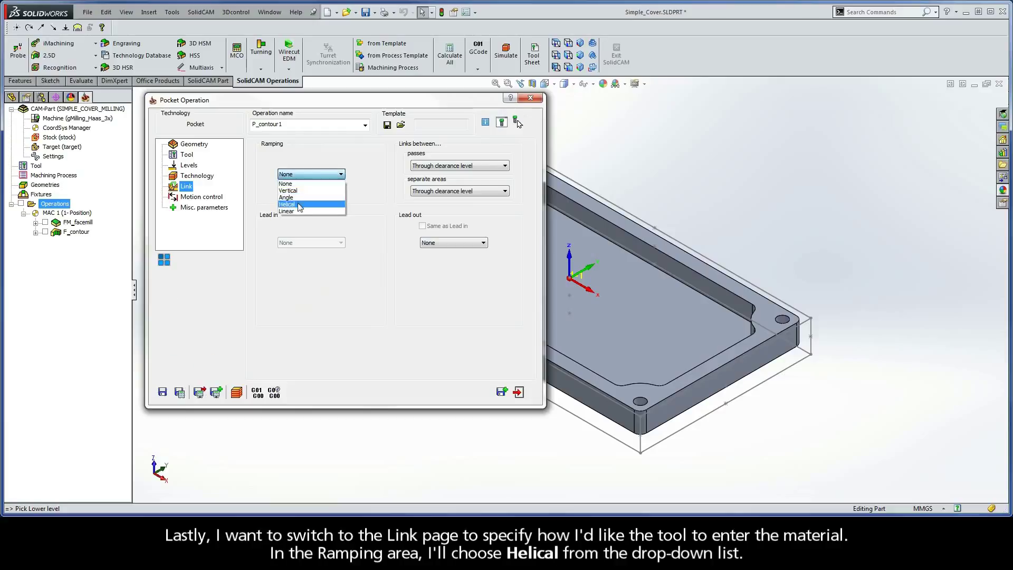
left_click(299, 204)
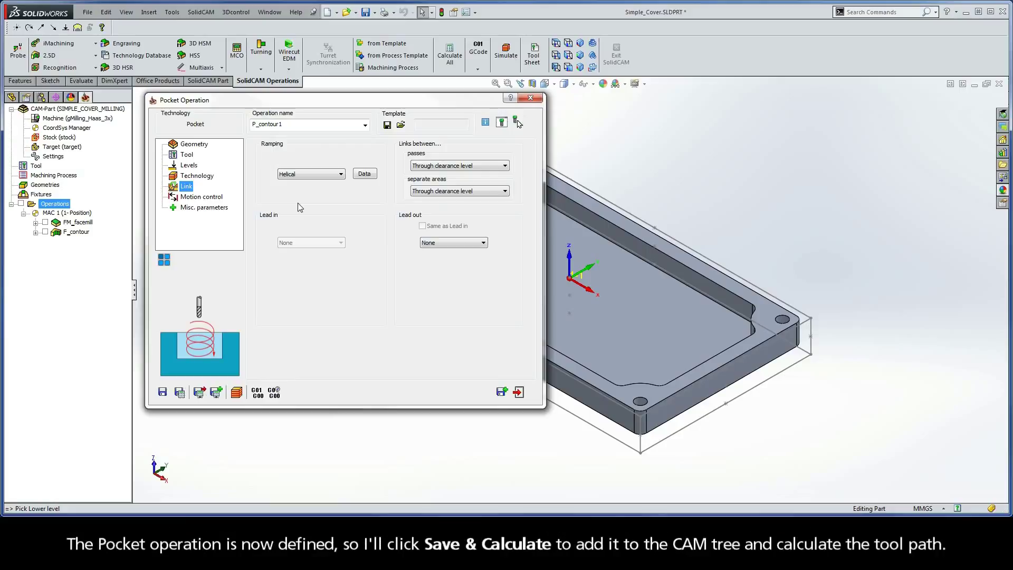
left_click(179, 392)
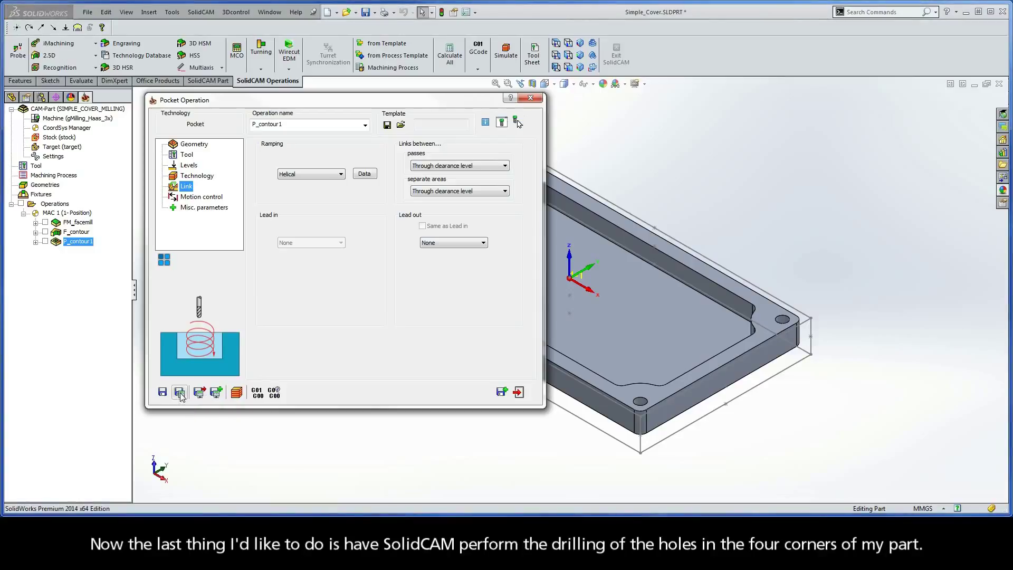
left_click(520, 392)
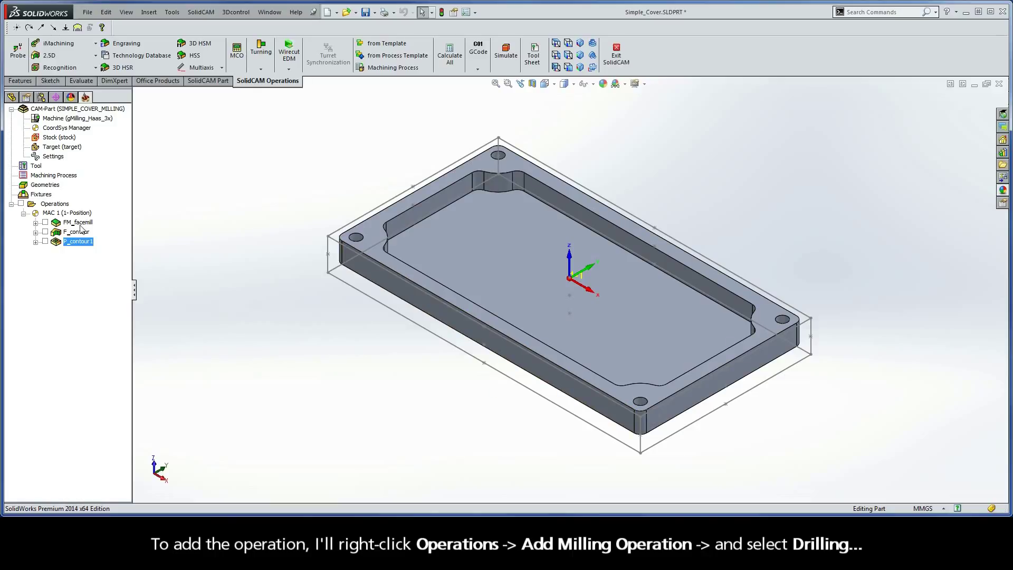
- Add a Drilling operation and define its geometry from the four corner holes by picking the model's top face
right_click(64, 206)
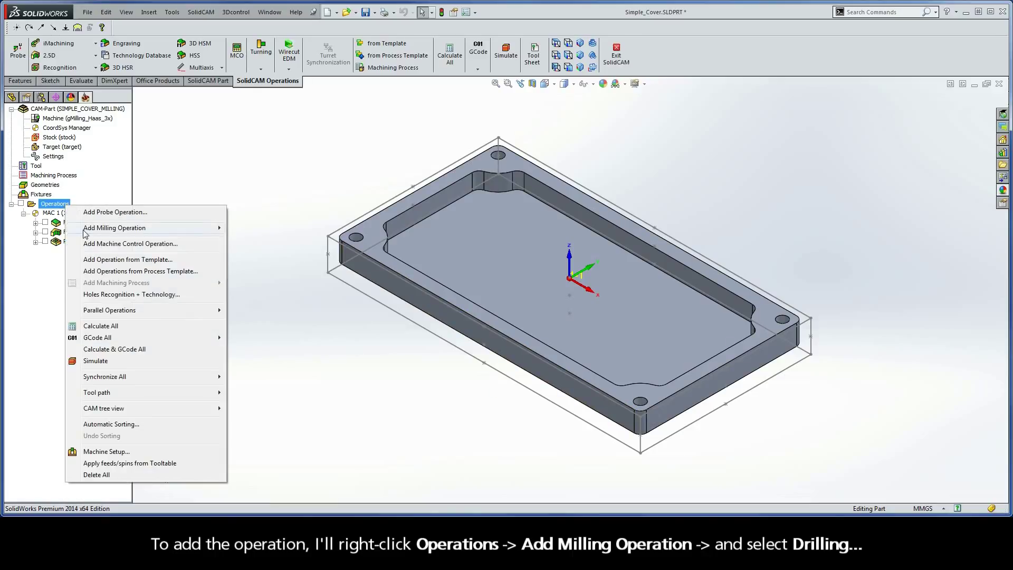
mouse_move(115, 229)
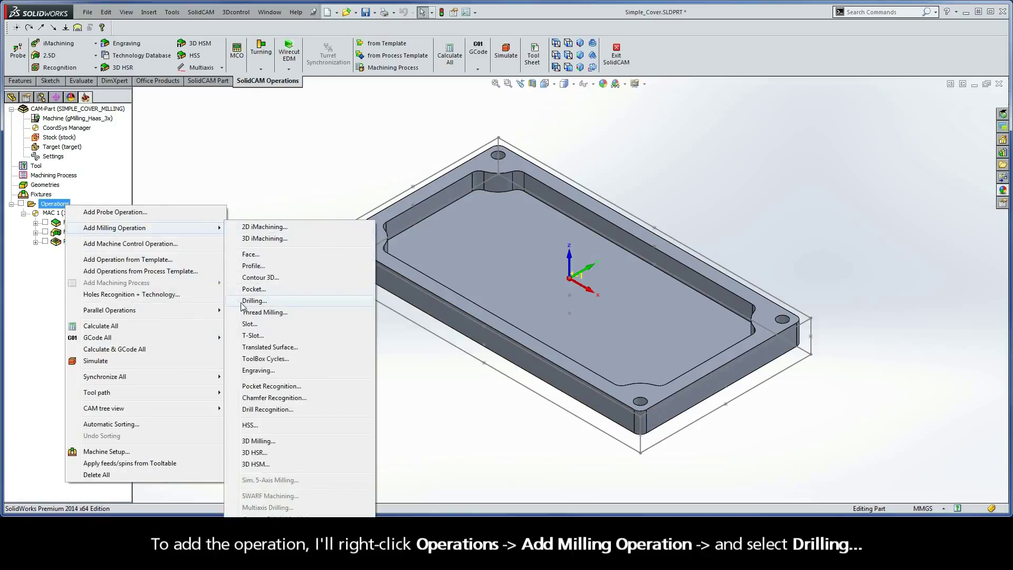
left_click(266, 301)
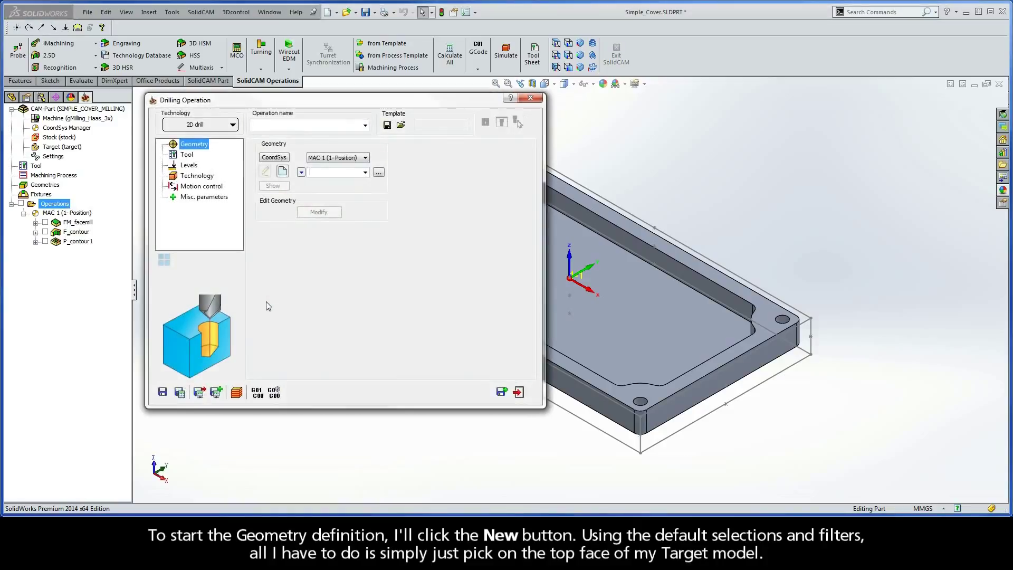
left_click(283, 172)
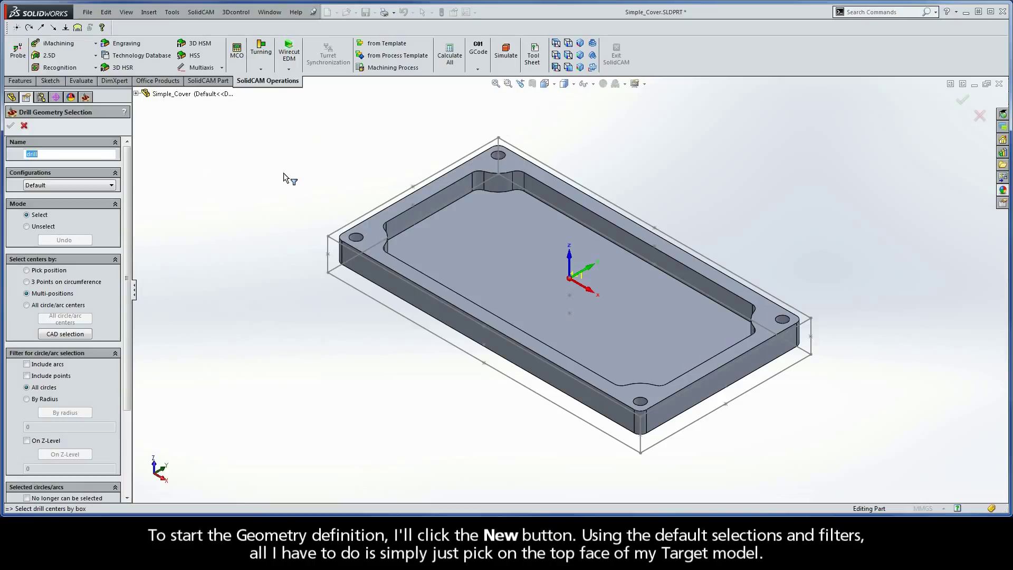
left_click(372, 229)
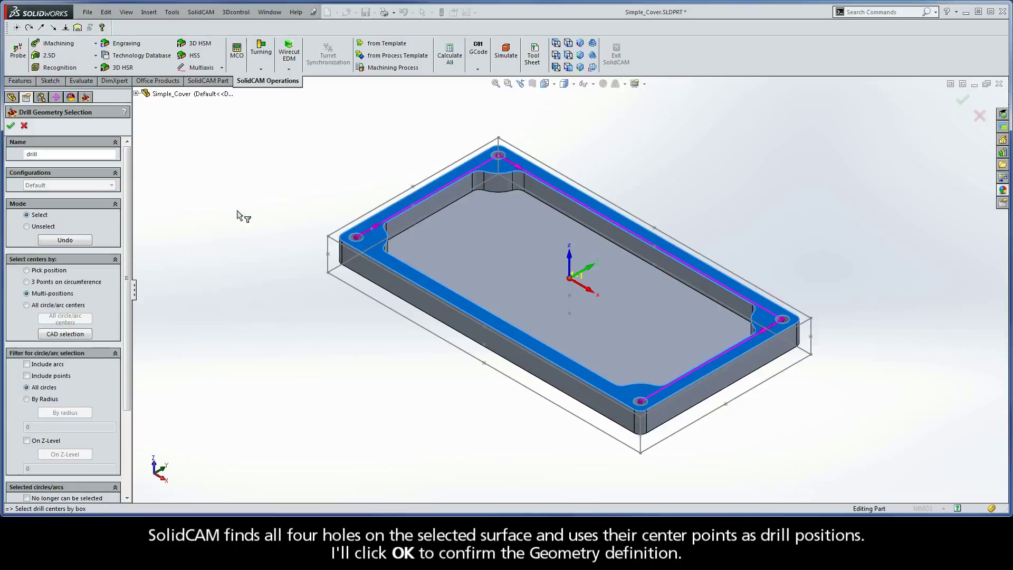
left_click(10, 126)
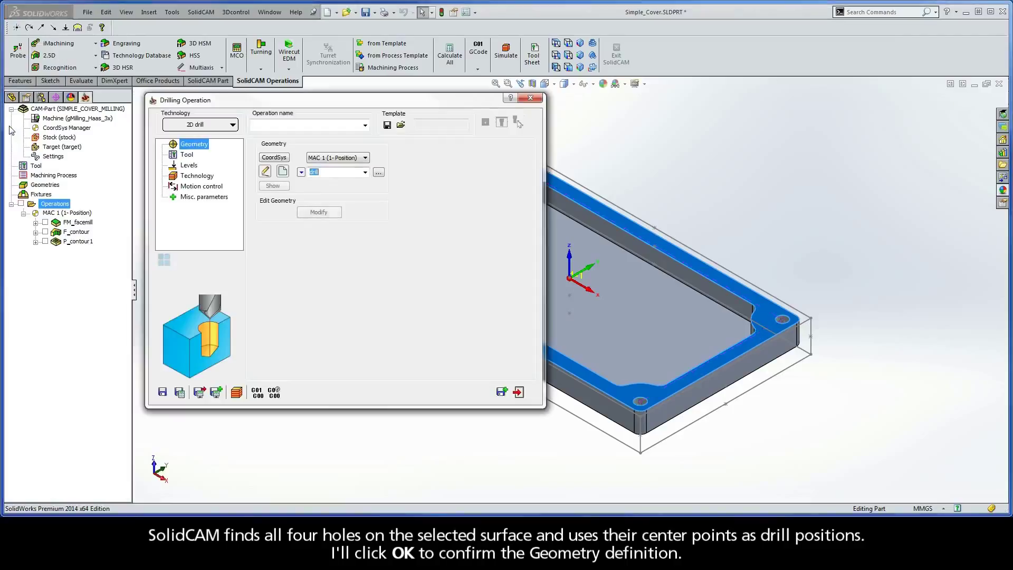
- Assign the drill, tool 3, from the part tool table to the drilling operation
left_click(186, 155)
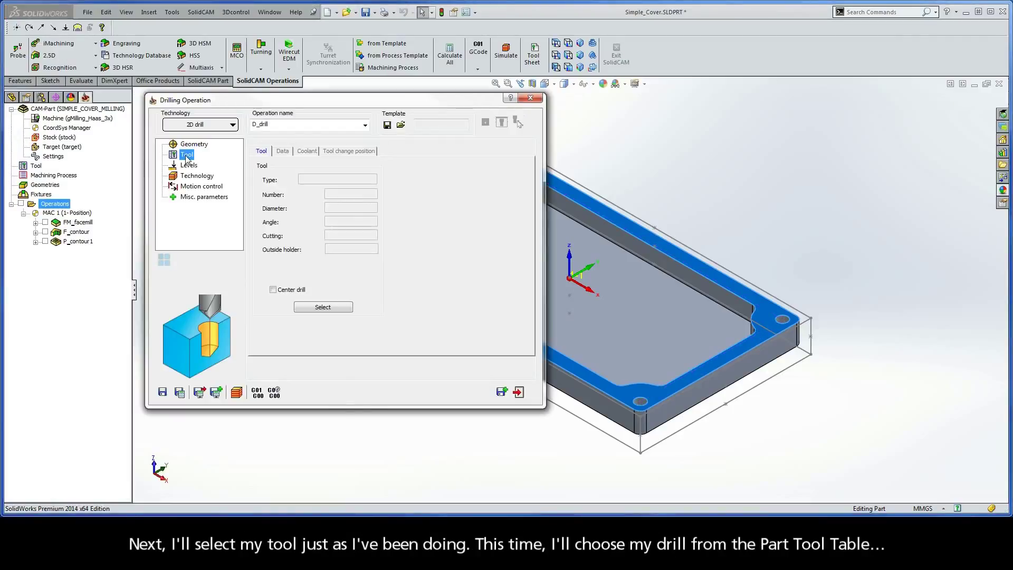
left_click(322, 307)
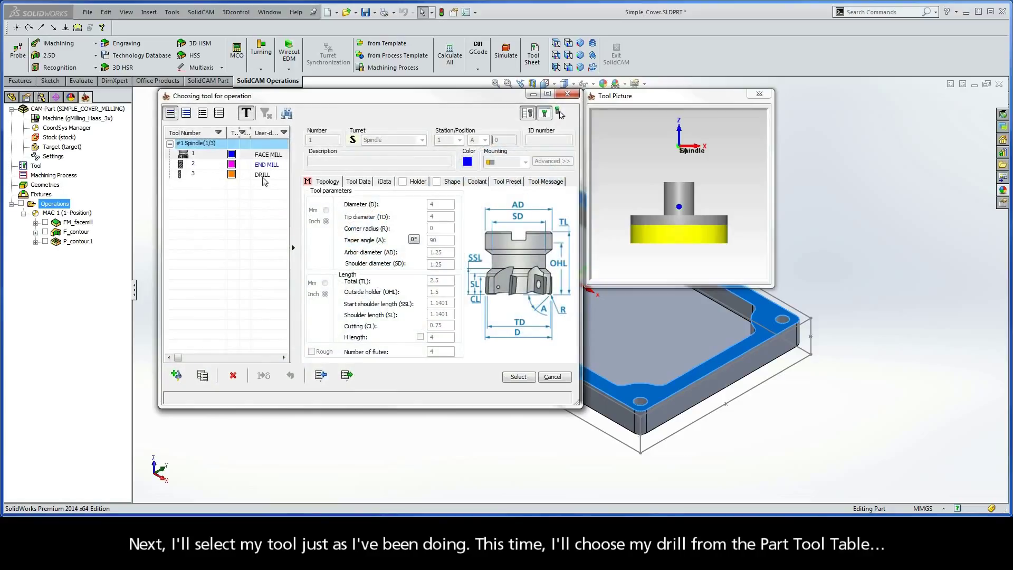
left_click(263, 175)
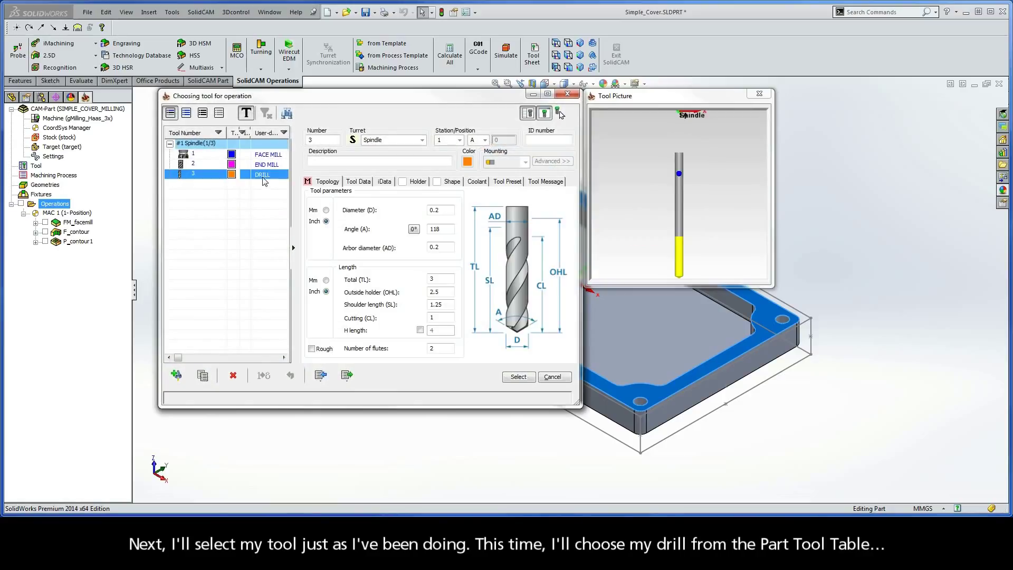
left_click(518, 378)
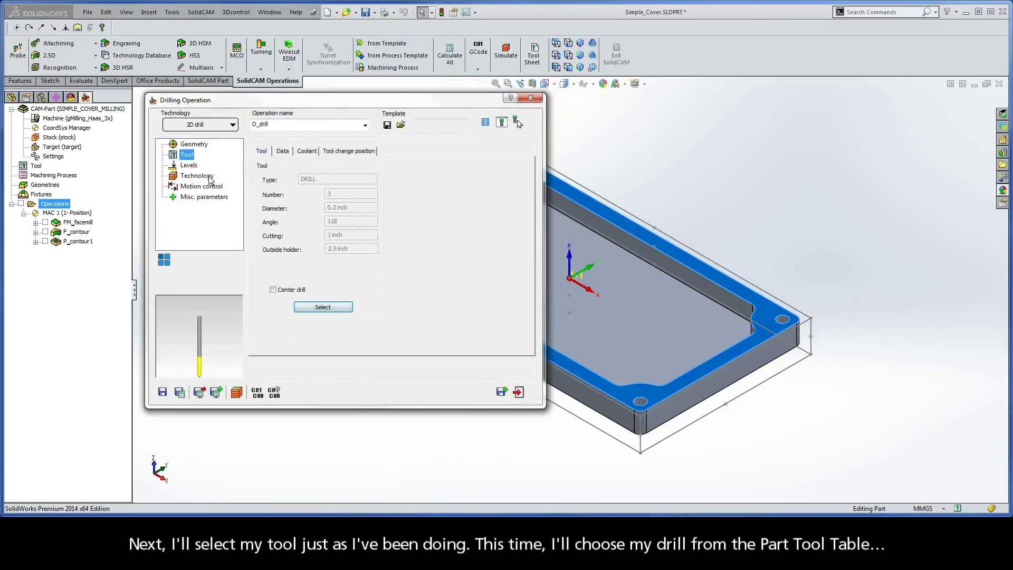
- Set the drilling operation's upper level by picking the top face of the model
left_click(188, 166)
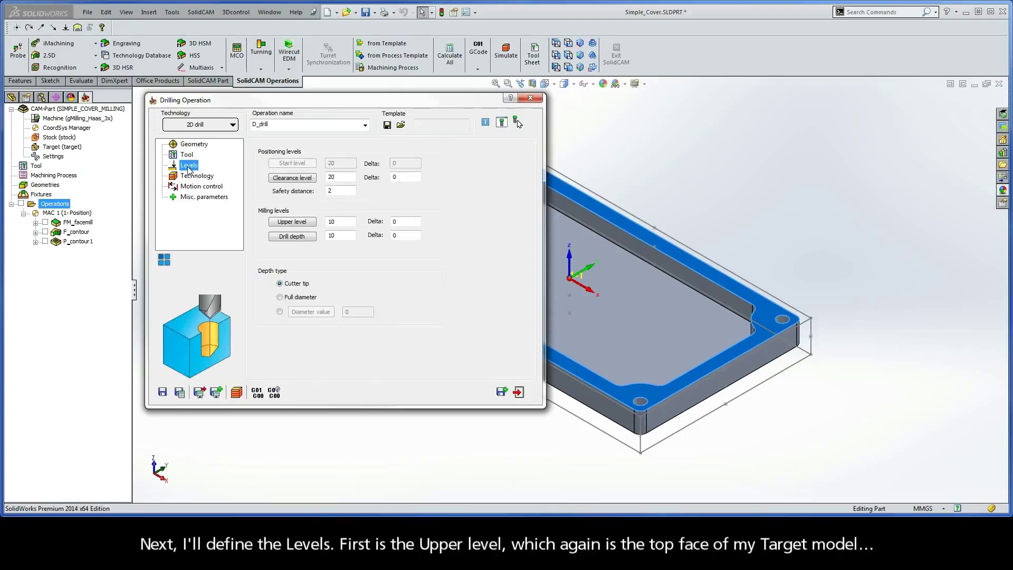
left_click(292, 222)
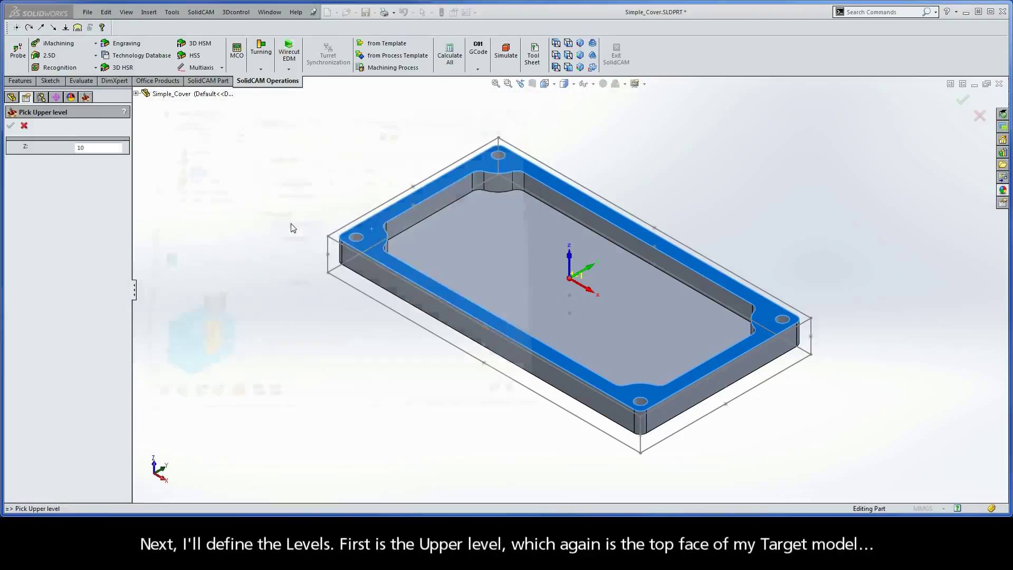
left_click(371, 231)
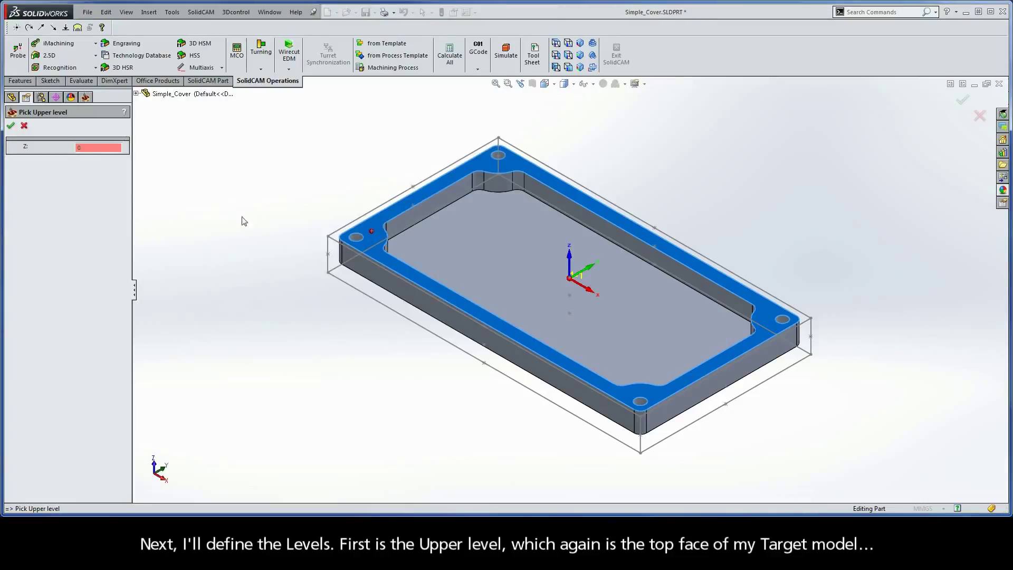
left_click(11, 125)
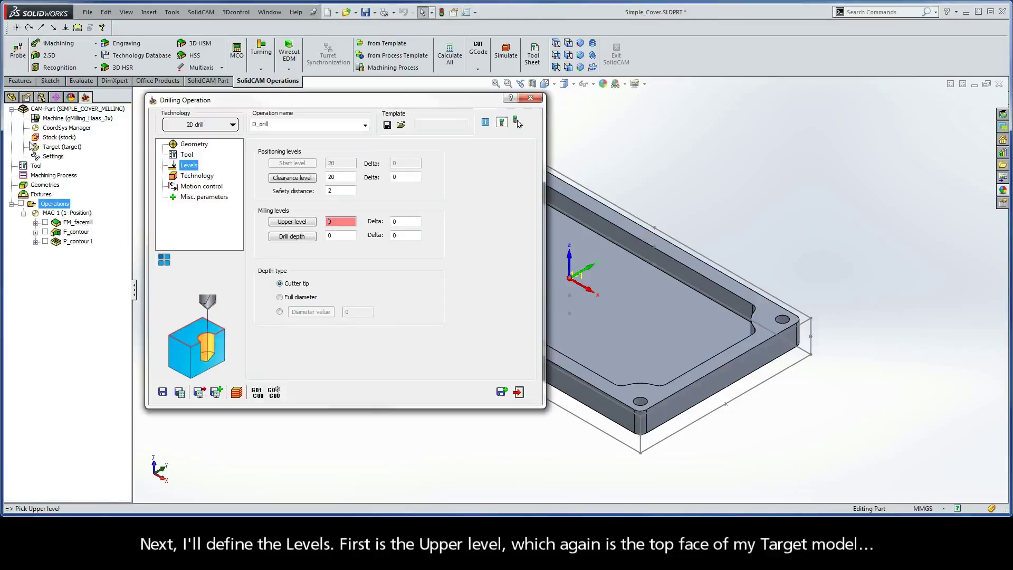
- Define the drill depth by picking the bottom face of the model
left_click(292, 236)
key("Up")
key("Up")
key("Up")
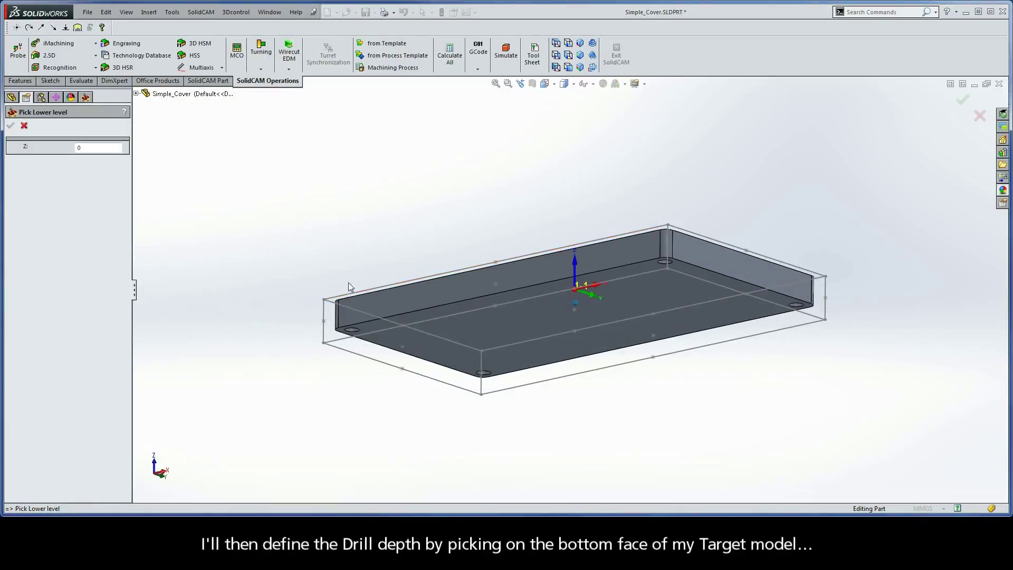
left_click(492, 325)
key("Down")
key("Down")
key("Down")
key("Down")
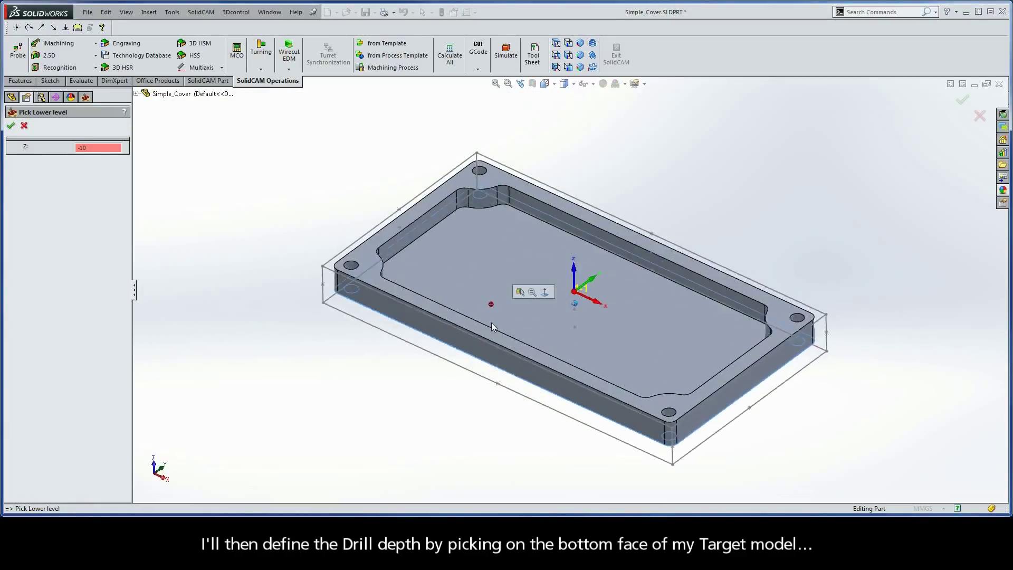
left_click(10, 126)
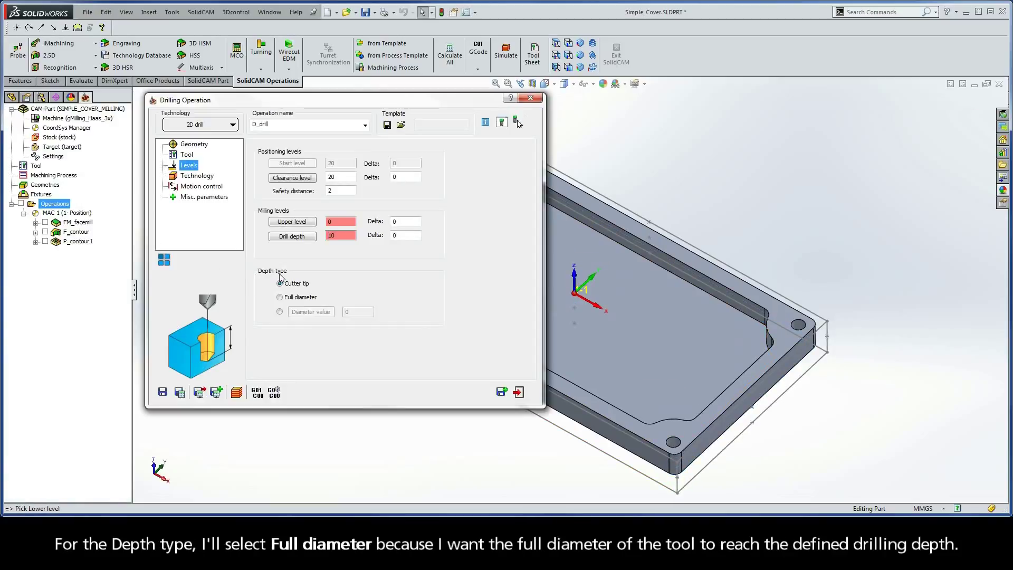
- Set the drilling depth type to Full diameter, keep the default sorting and G81 cycle, and save and calculate the operation
left_click(280, 298)
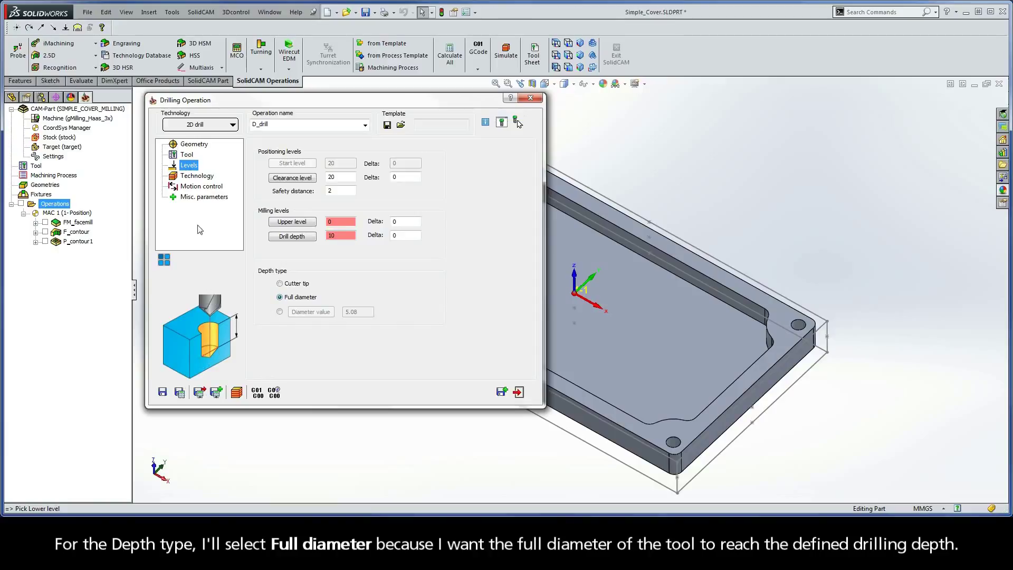
left_click(194, 177)
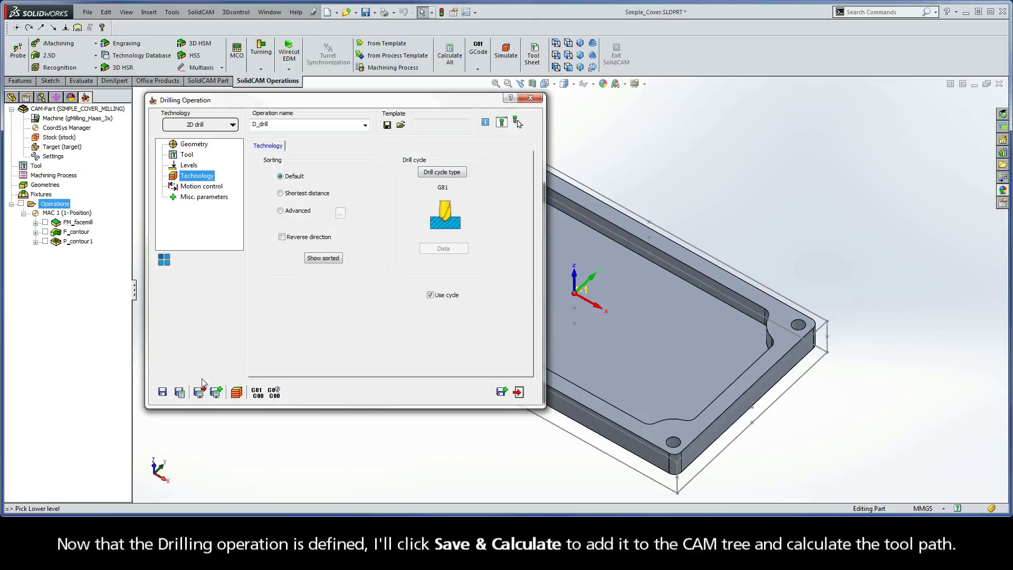
left_click(180, 392)
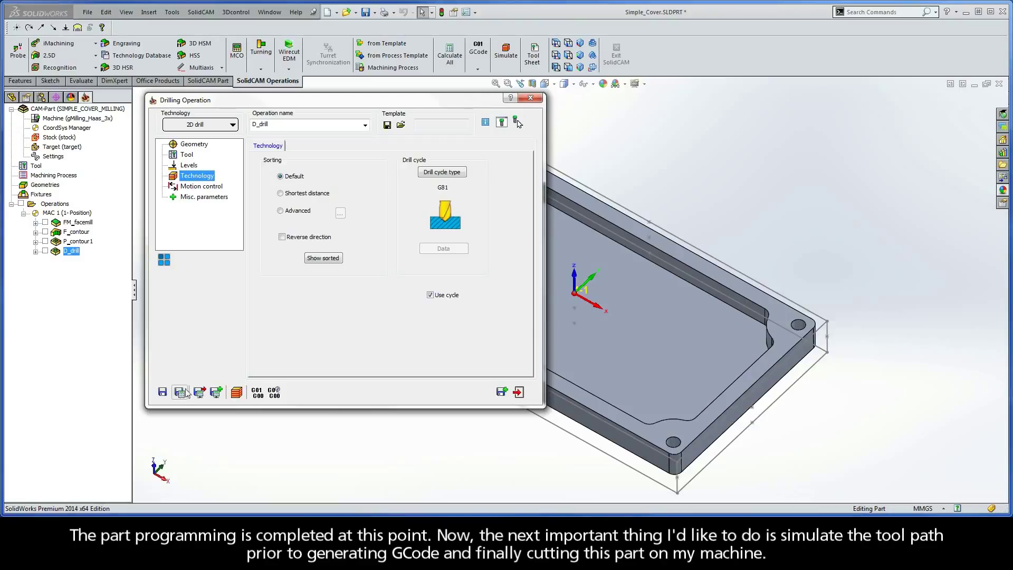
- Simulate the whole set of operations from the beginning in SolidVerify mode, and exit the simulation and the drilling operation
left_click(237, 392)
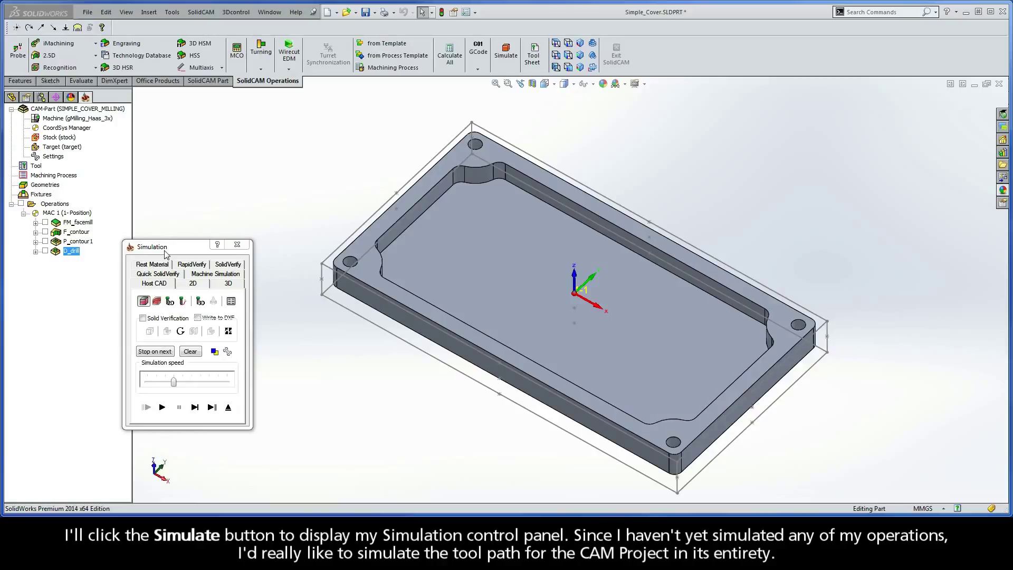
left_click(78, 224)
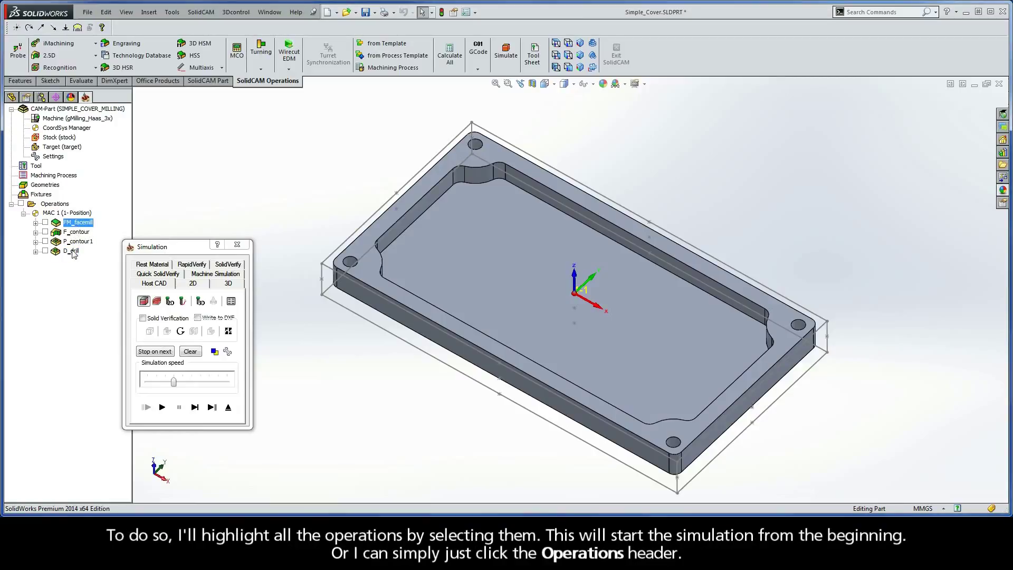
left_click(71, 251, "shift")
left_click(56, 205)
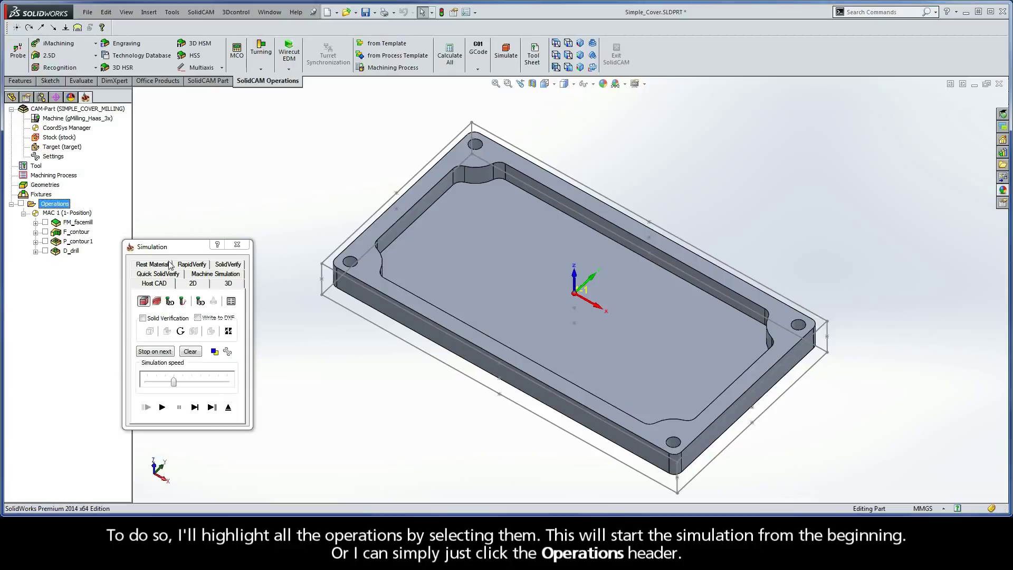
left_click(224, 267)
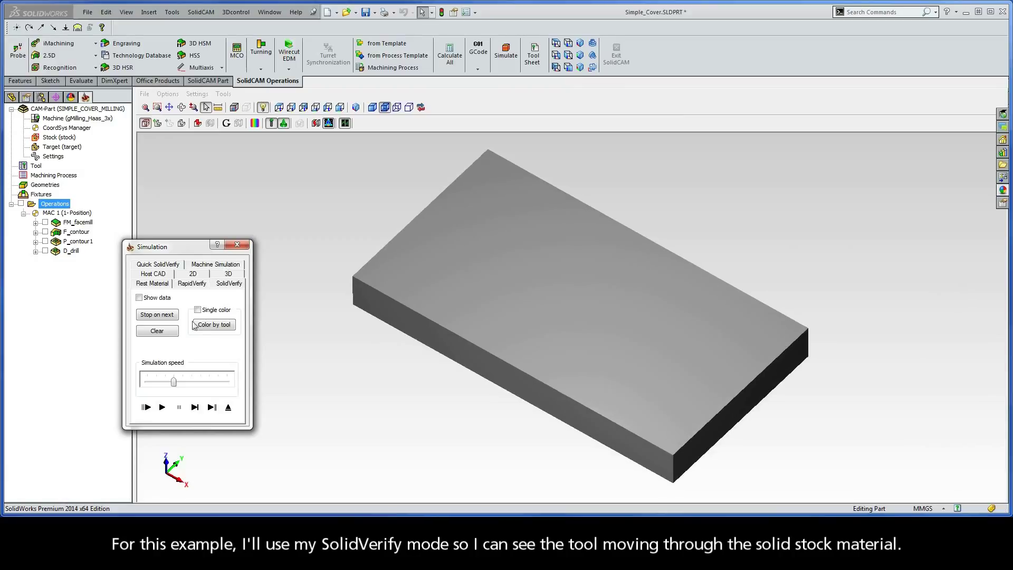
left_click(162, 407)
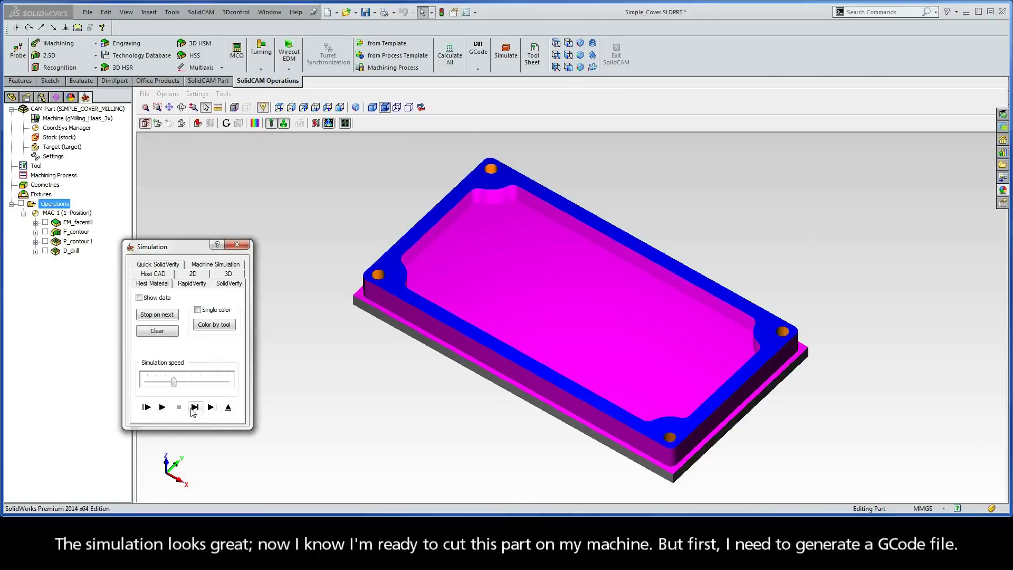
left_click(228, 408)
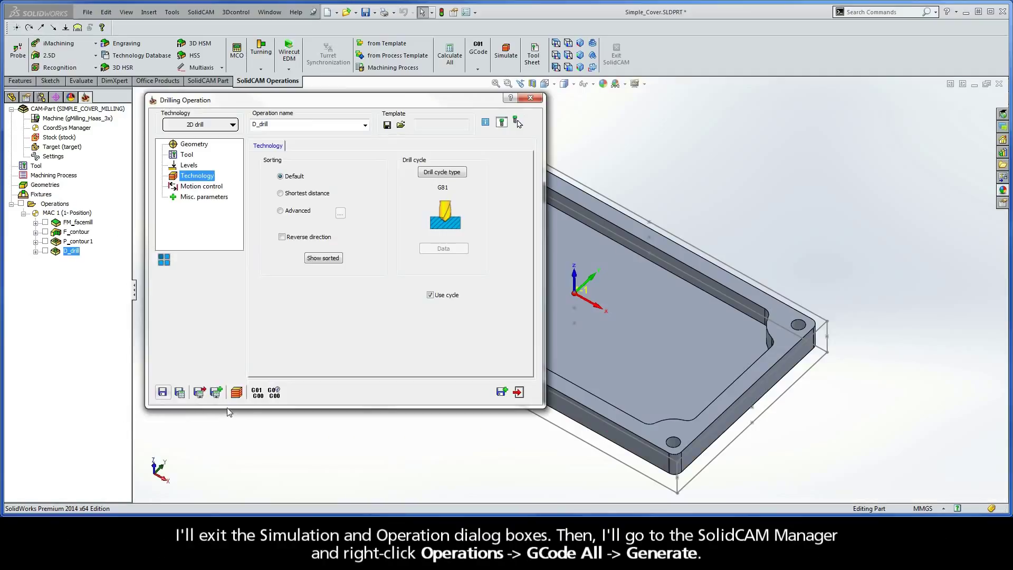
left_click(519, 392)
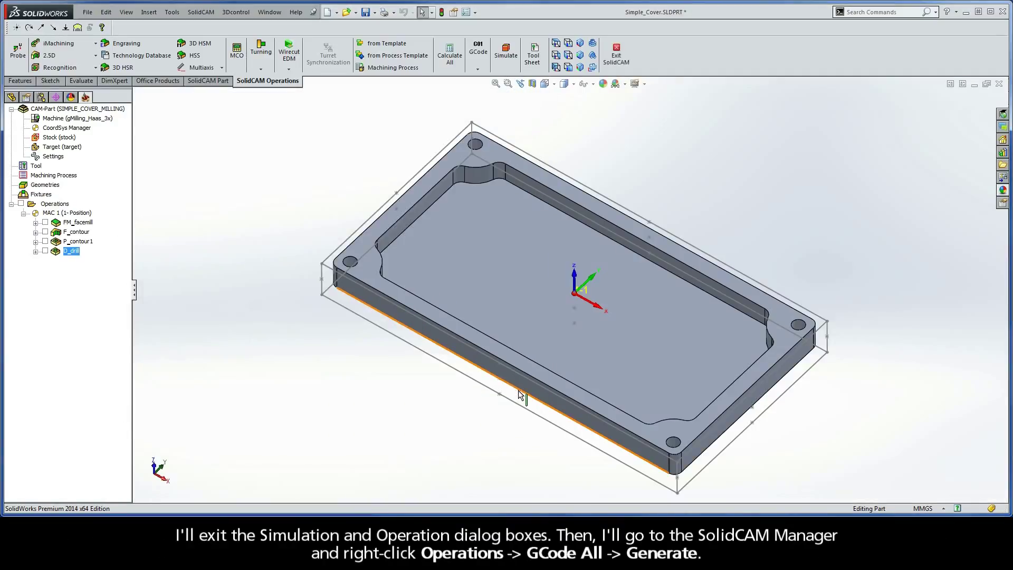
- Generate the GCode for all operations and review the resulting program through to its end
right_click(55, 206)
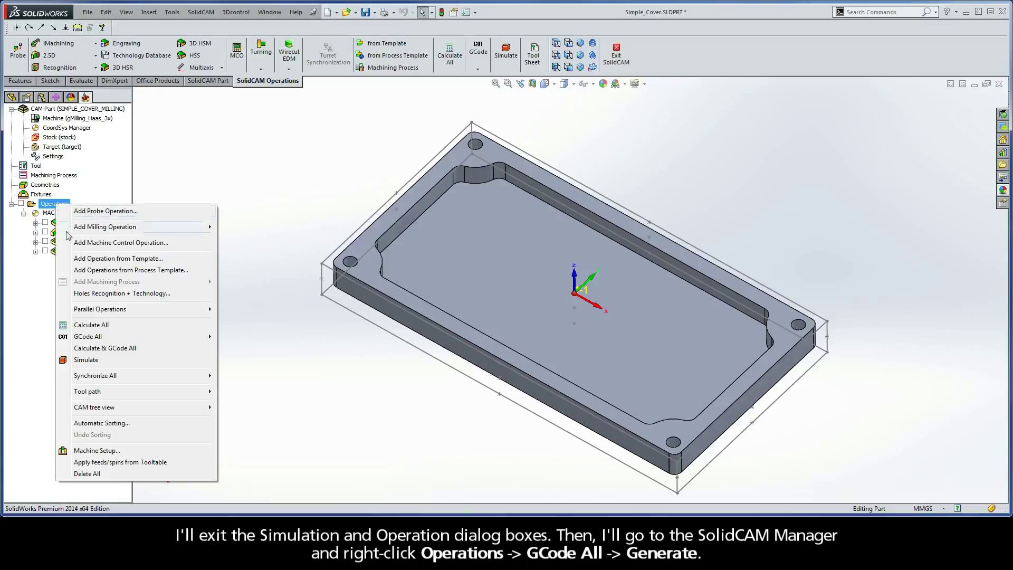
mouse_move(65, 337)
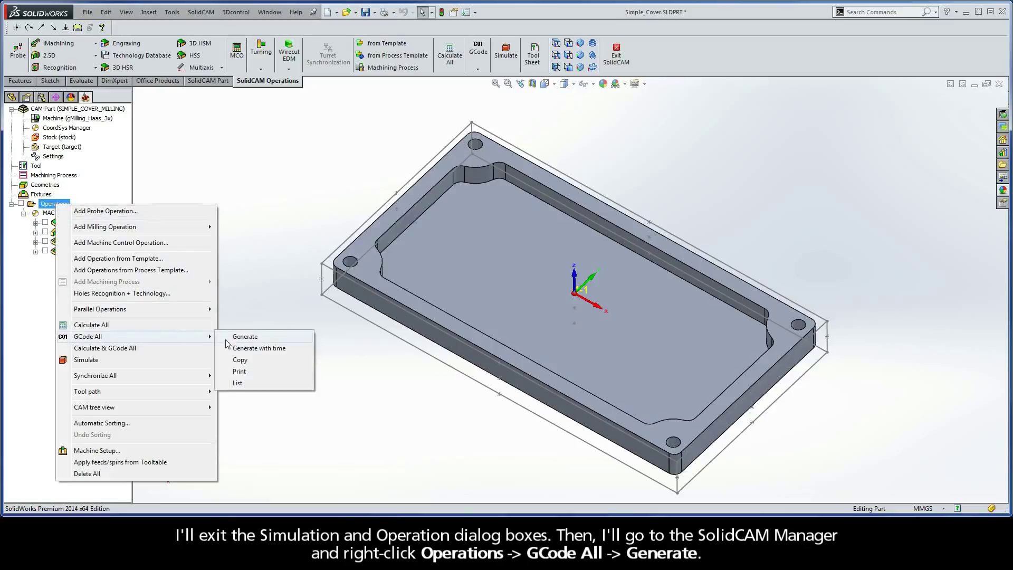
left_click(264, 338)
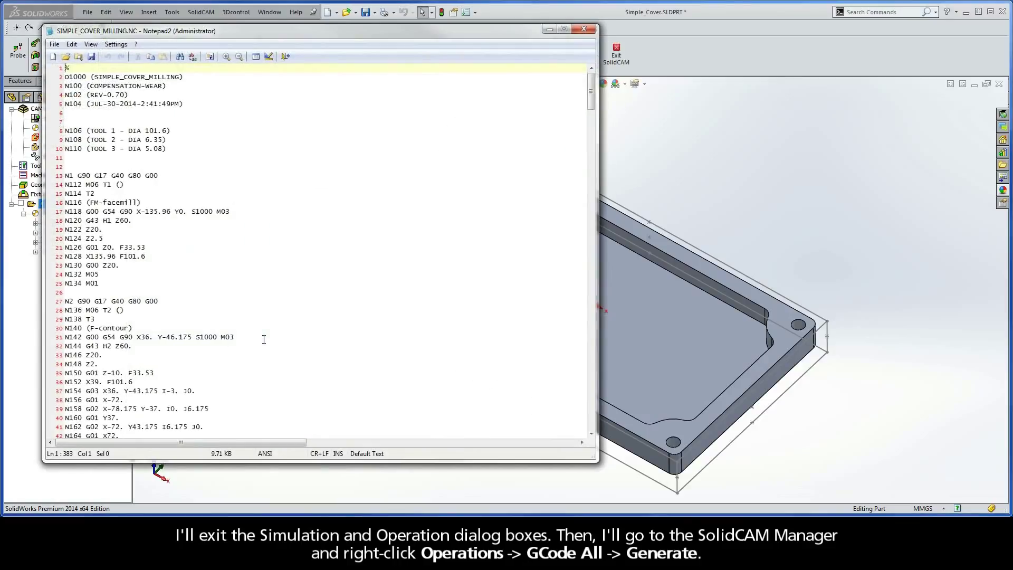
left_click_drag(592, 90, 593, 418)
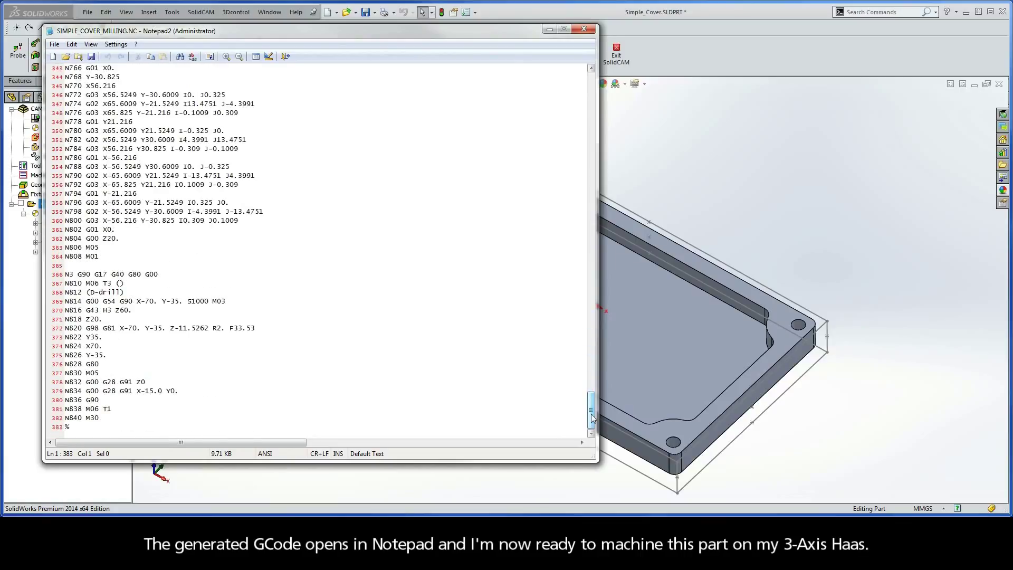